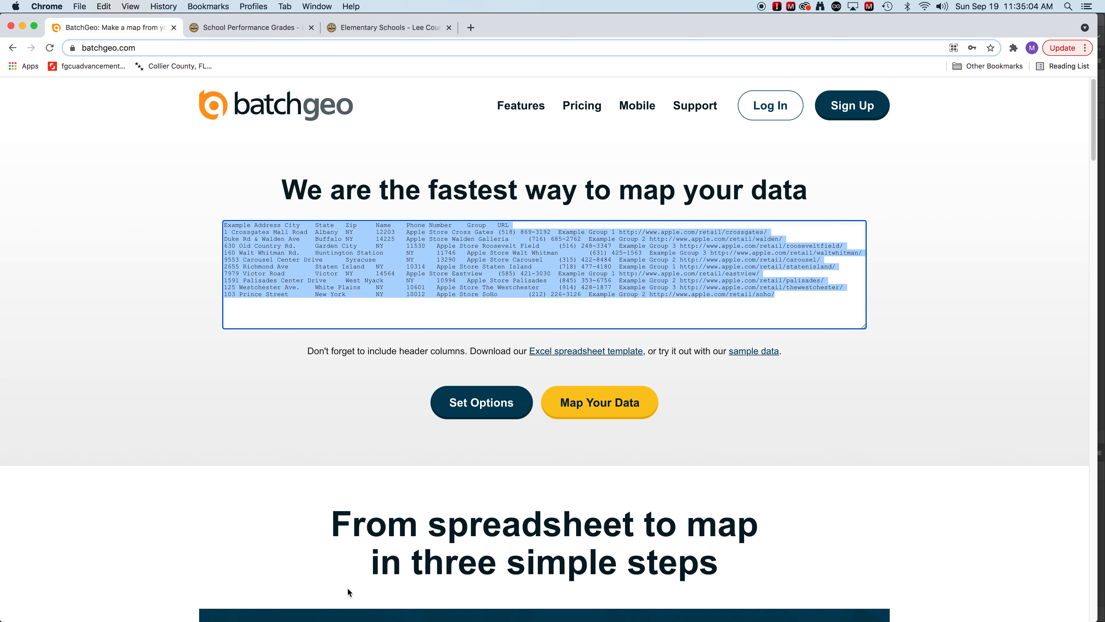
Step: Switch to Excel, paste the copied BatchGeo sample data at cell A1, and auto-fit the widths of columns A to I
{"action": "mouse_move", "coordinate": [303, 620]}
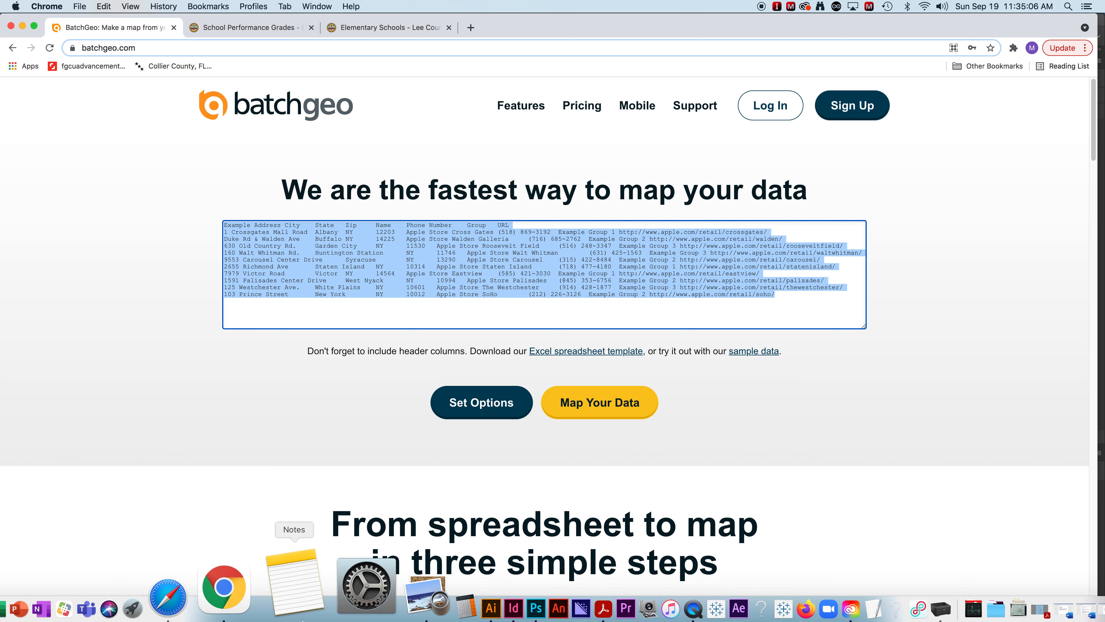
{"action": "left_click", "coordinate": [97, 603]}
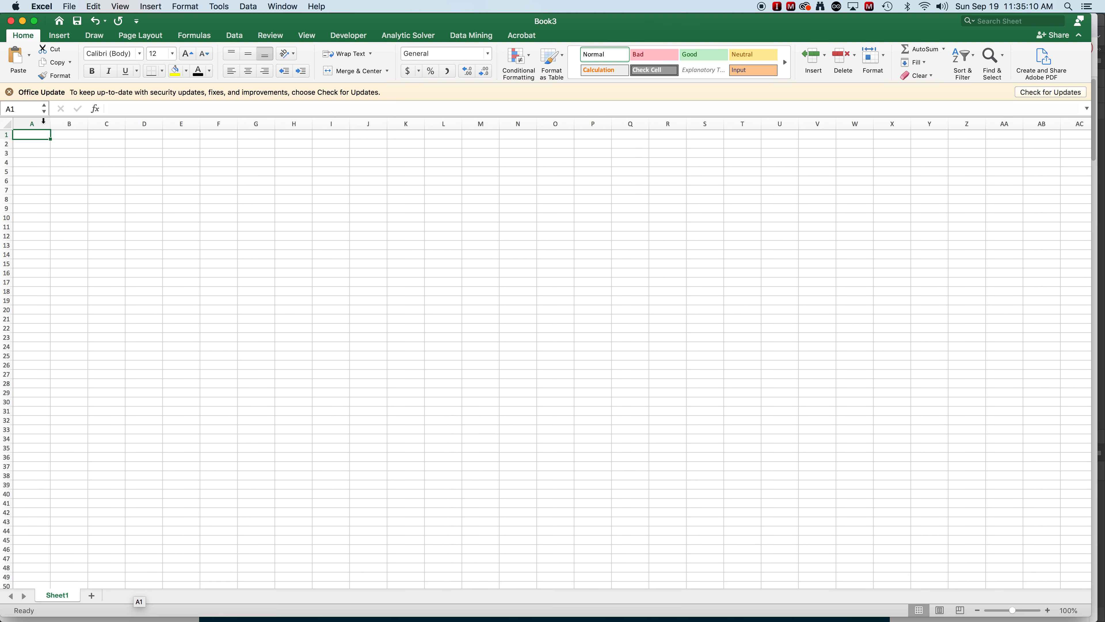
{"action": "key", "text": "super+v"}
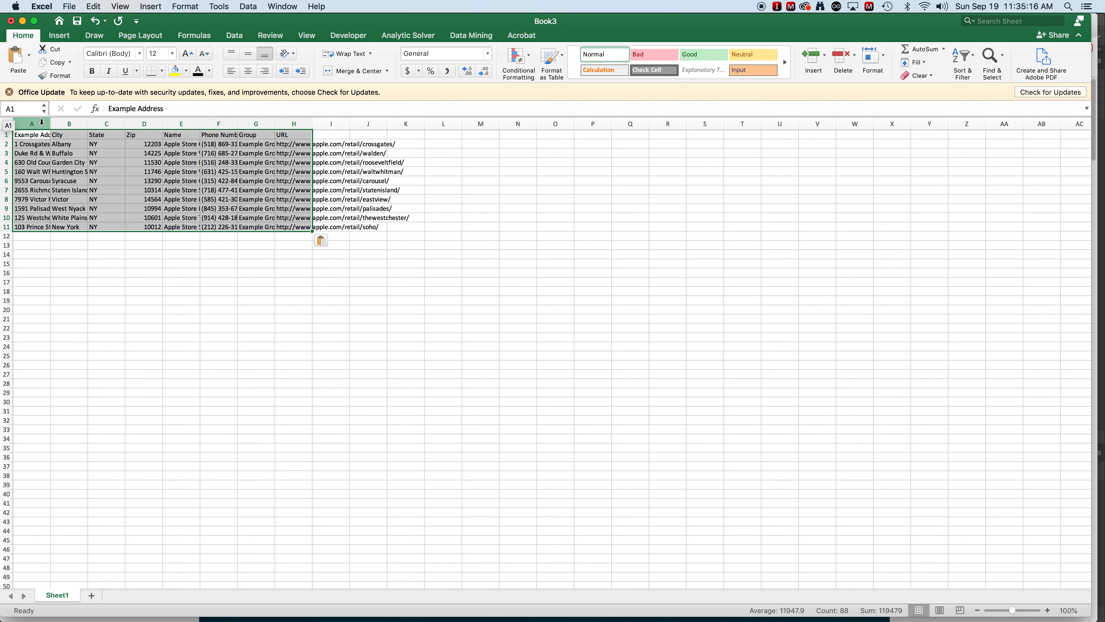
{"action": "left_click_drag", "start_coordinate": [43, 122], "coordinate": [357, 125]}
{"action": "double_click", "coordinate": [349, 123]}
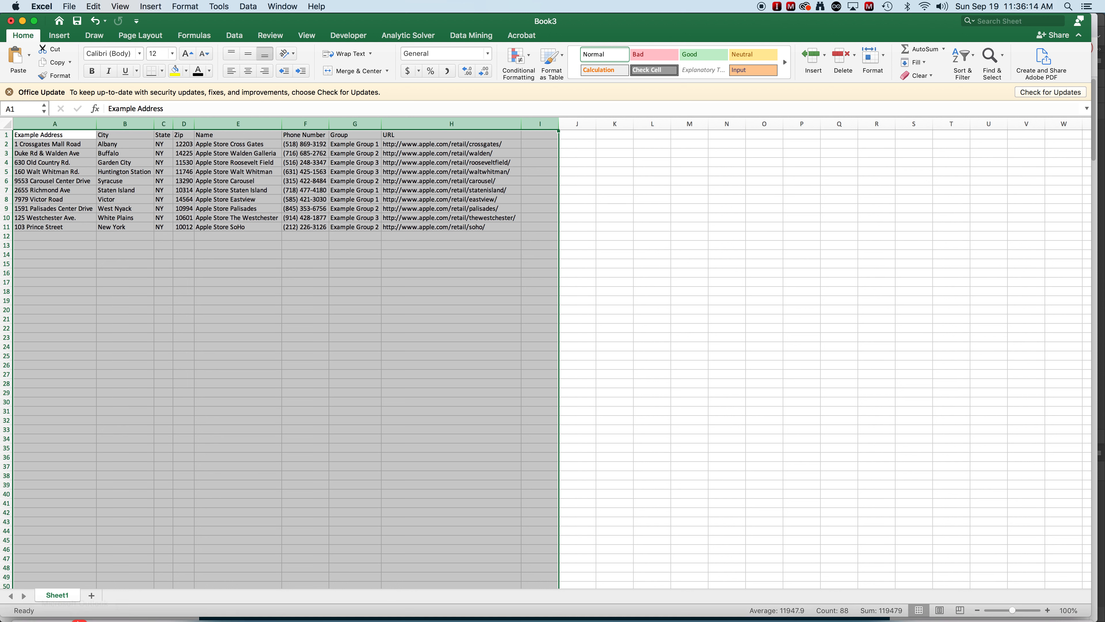
Step: Switch to Chrome and copy the full Elementary (K-5) table, including its header row, from the School Performance Grades page
{"action": "left_click", "coordinate": [275, 603]}
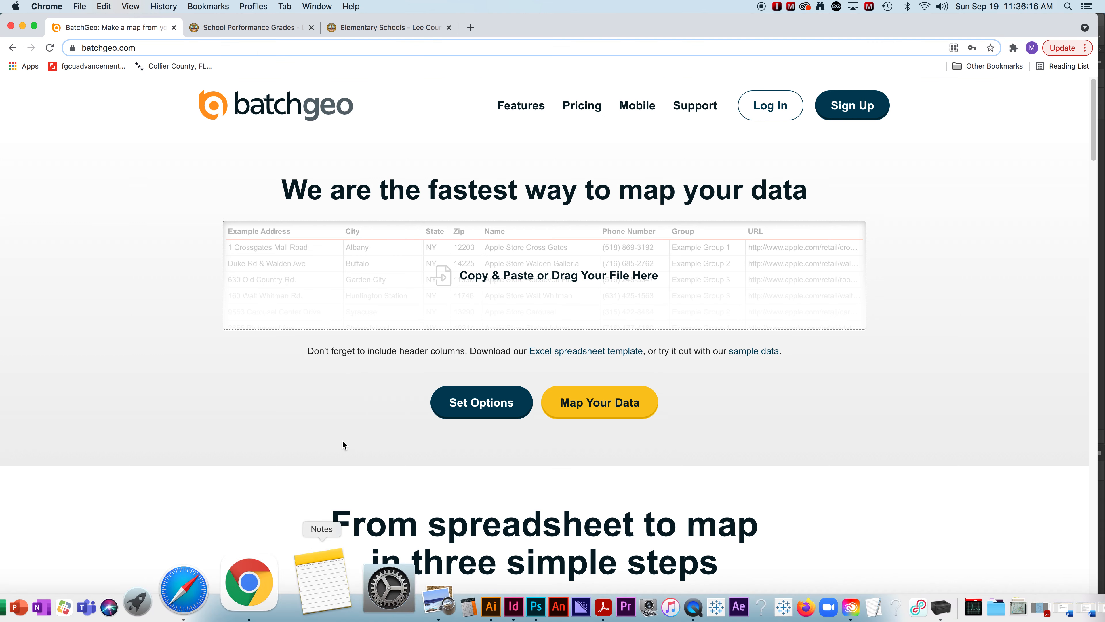
{"action": "left_click", "coordinate": [259, 29]}
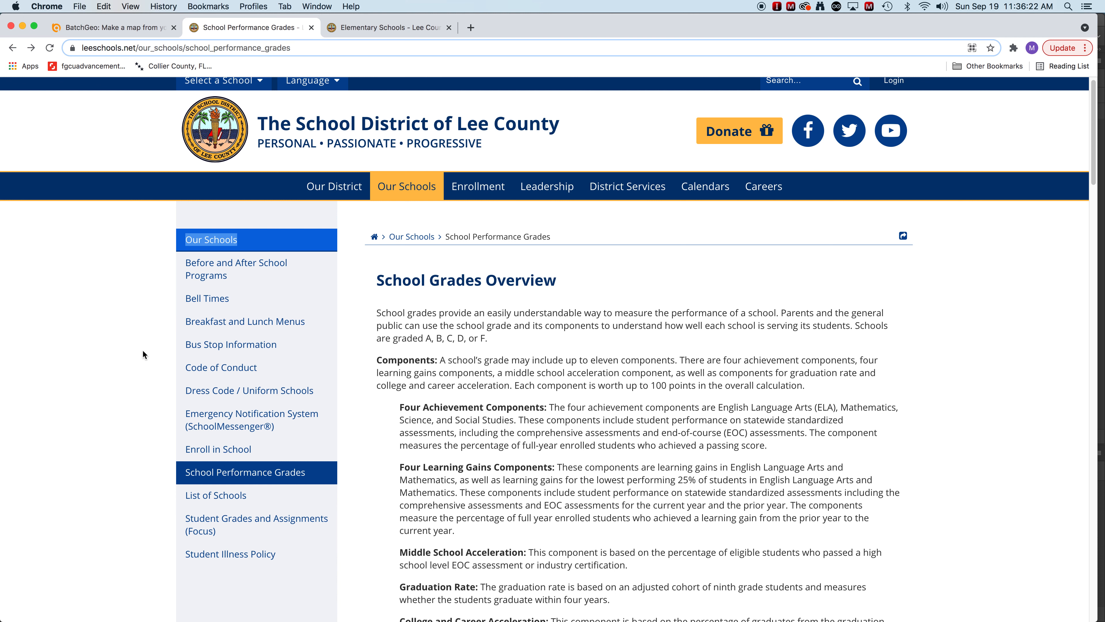
{"action": "left_click", "coordinate": [348, 287]}
{"action": "scroll", "coordinate": [350, 312], "scroll_direction": "down", "scroll_amount": 1}
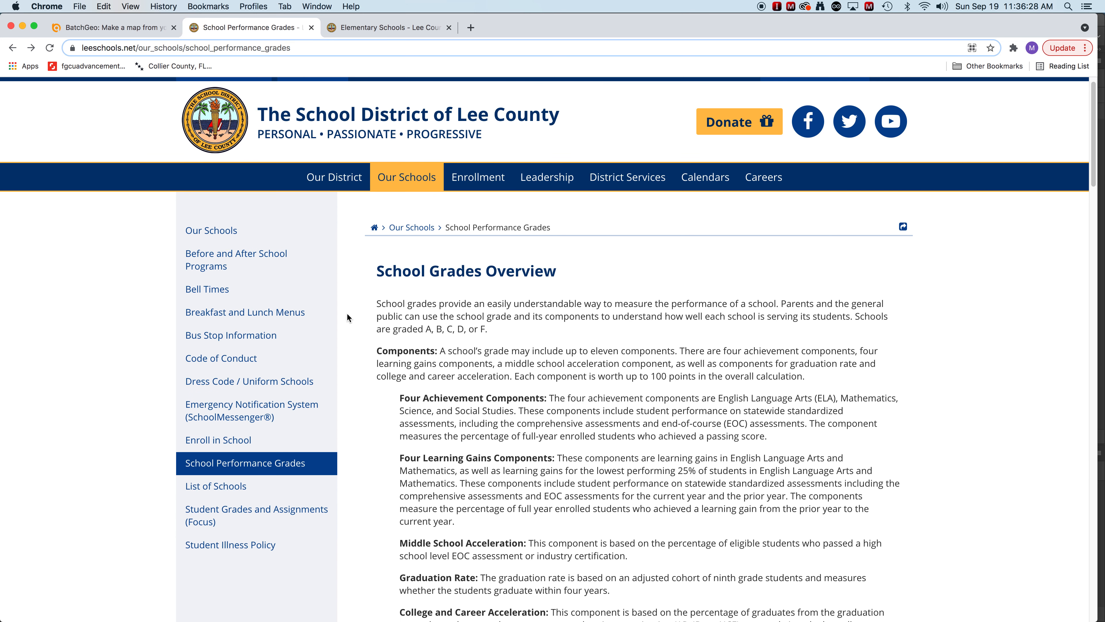
{"action": "scroll", "coordinate": [347, 318], "scroll_direction": "down", "scroll_amount": 2}
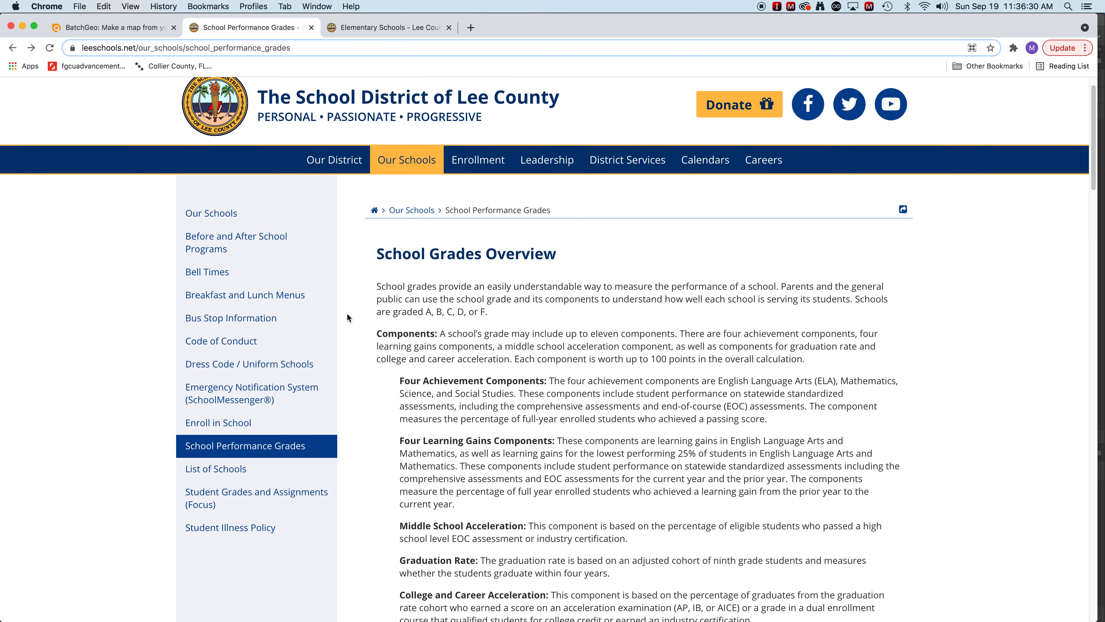
{"action": "scroll", "coordinate": [347, 314], "scroll_direction": "down", "scroll_amount": 10}
{"action": "scroll", "coordinate": [347, 317], "scroll_direction": "down", "scroll_amount": 3}
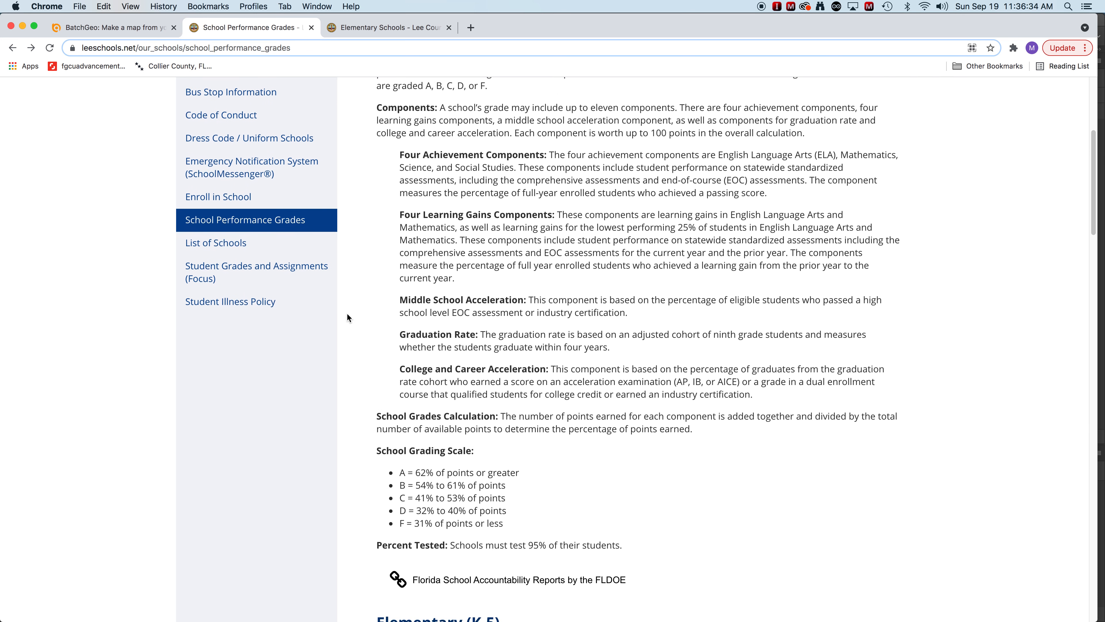
{"action": "scroll", "coordinate": [347, 317], "scroll_direction": "down", "scroll_amount": 1}
{"action": "scroll", "coordinate": [347, 317], "scroll_direction": "down", "scroll_amount": 15}
{"action": "scroll", "coordinate": [347, 317], "scroll_direction": "down", "scroll_amount": 12}
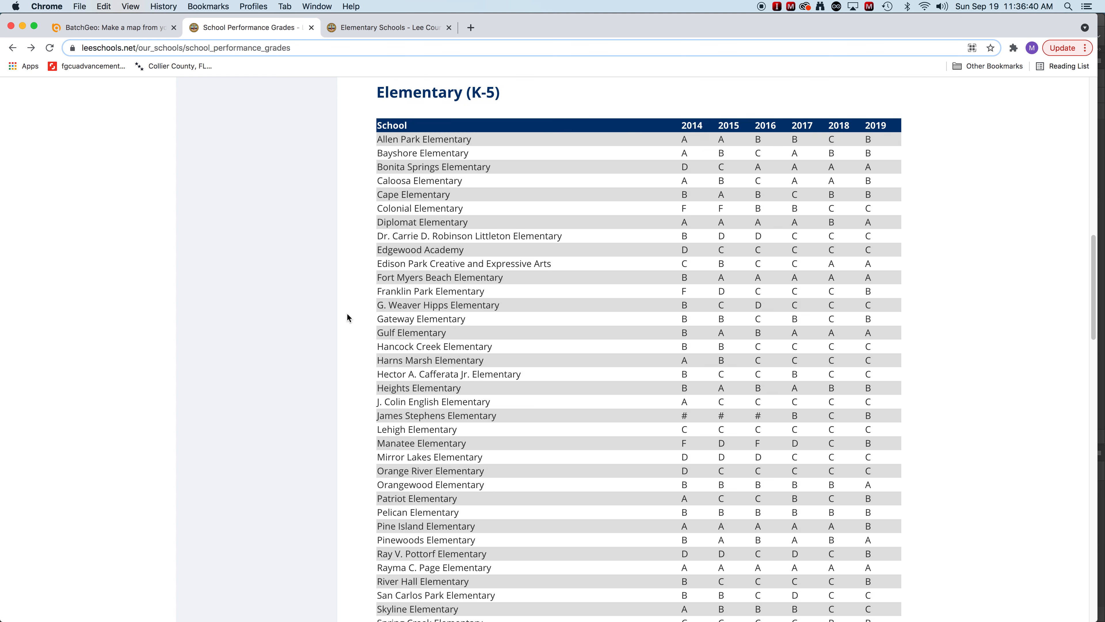
{"action": "scroll", "coordinate": [348, 273], "scroll_direction": "down", "scroll_amount": 1}
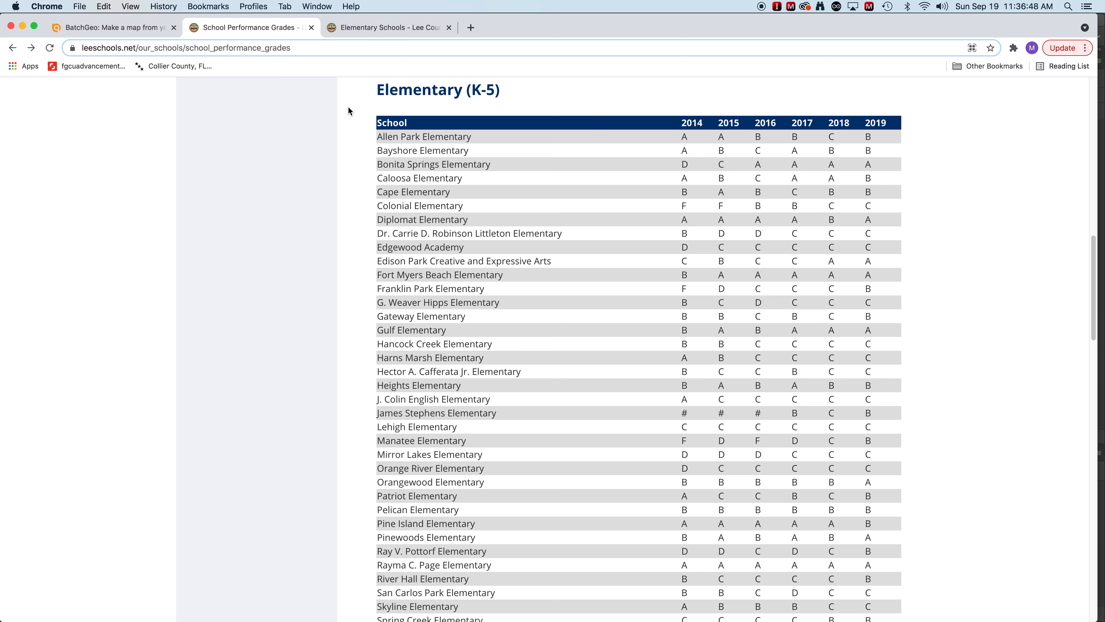
{"action": "left_click_drag", "start_coordinate": [376, 124], "coordinate": [888, 210]}
{"action": "scroll", "coordinate": [526, 486], "scroll_direction": "down", "scroll_amount": 12}
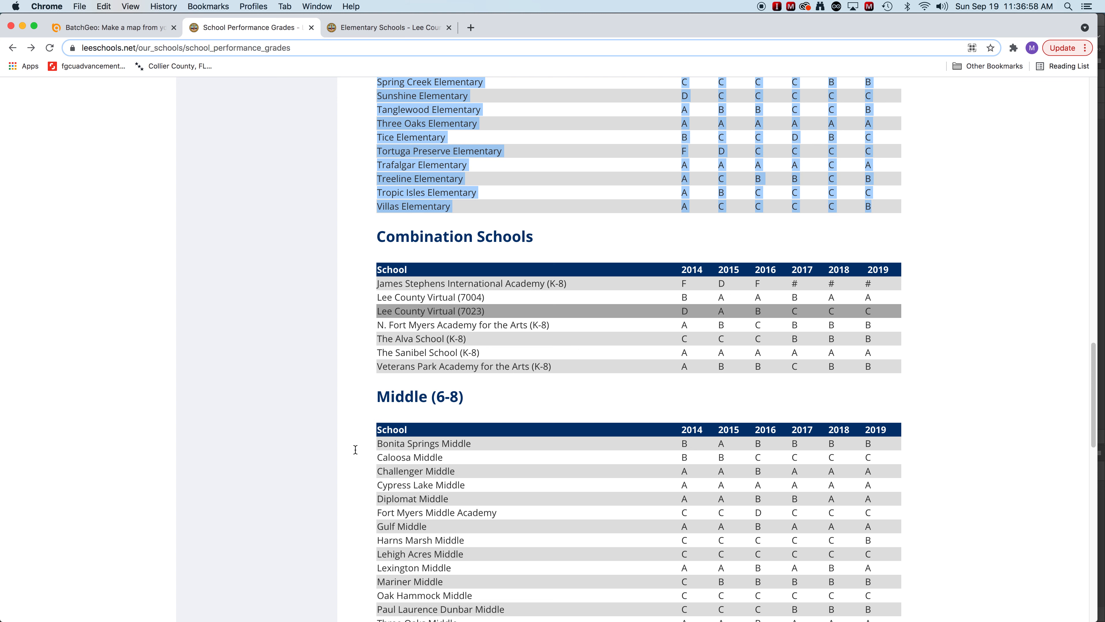
Step: Switch to Excel, add a new sheet, and paste the copied elementary school grades table at cell A1
{"action": "mouse_move", "coordinate": [259, 584]}
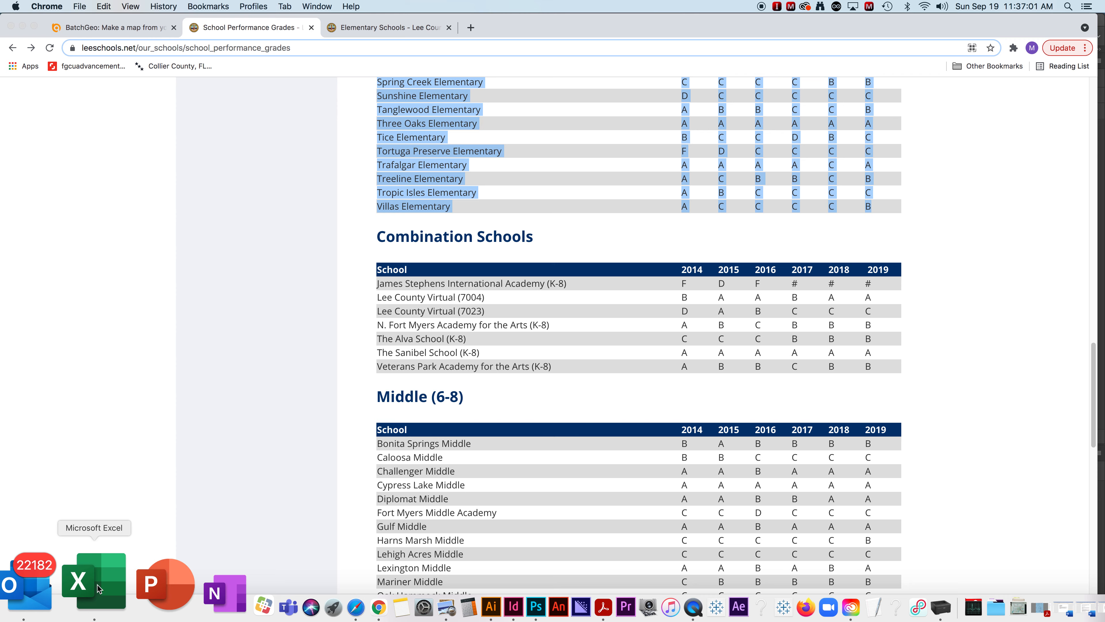
{"action": "left_click", "coordinate": [98, 585]}
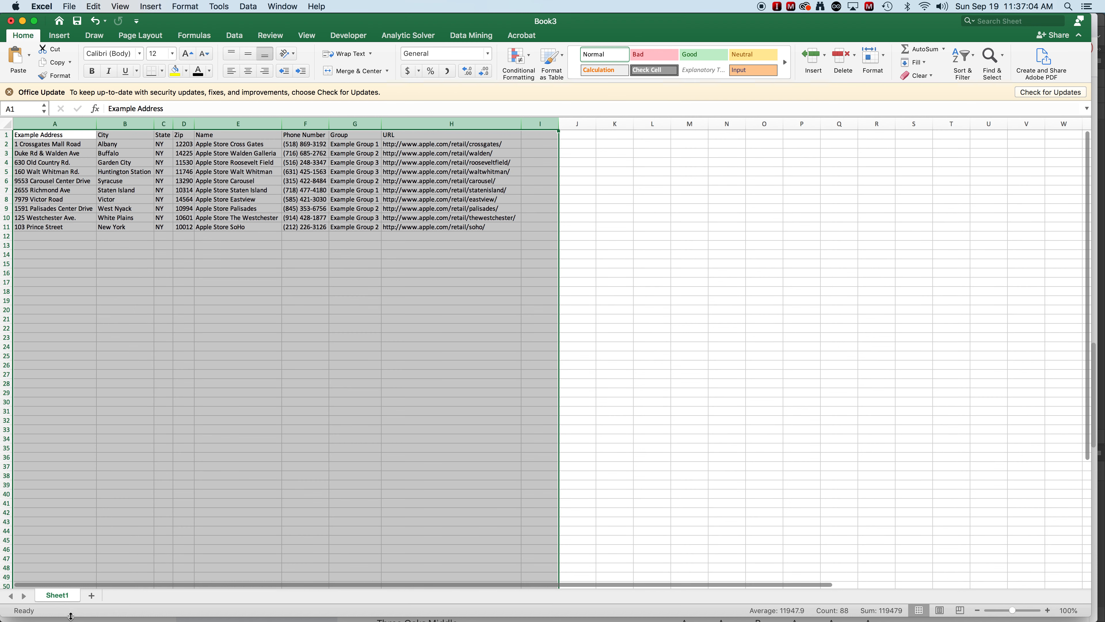
{"action": "left_click", "coordinate": [91, 595]}
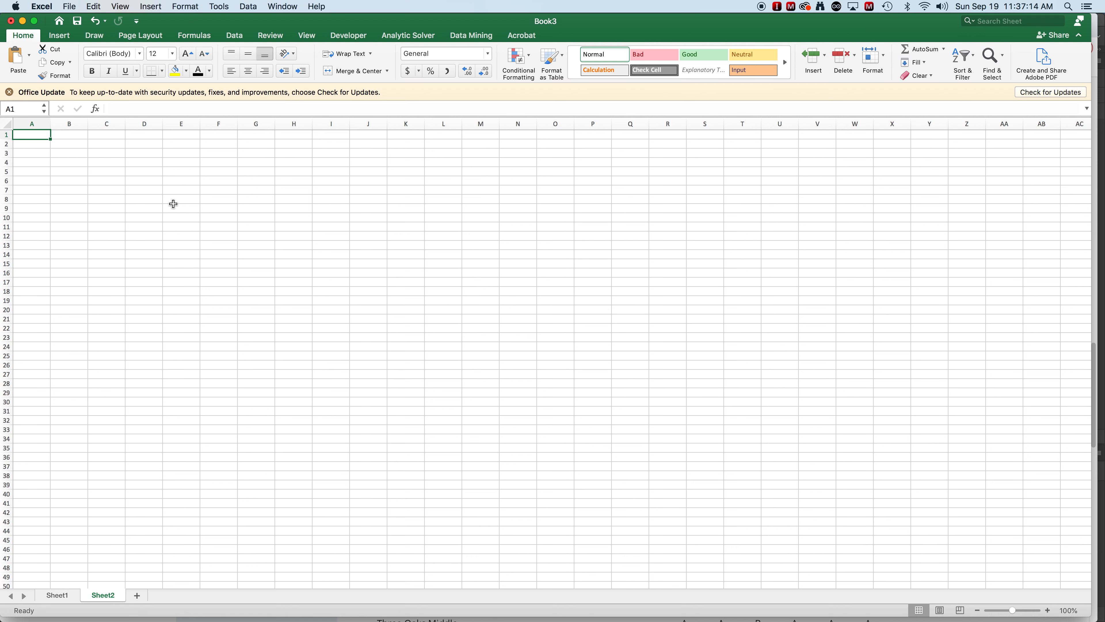
{"action": "key", "text": "super+v"}
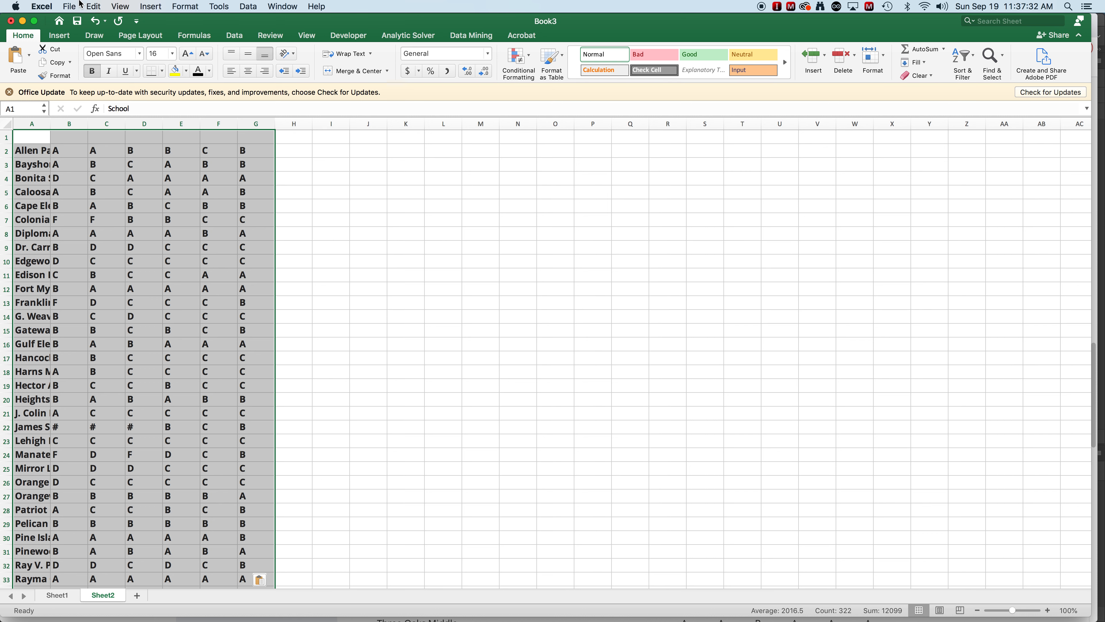
Step: Clear the formats from the pasted grades table and auto-fit column A to the school names
{"action": "left_click", "coordinate": [94, 5]}
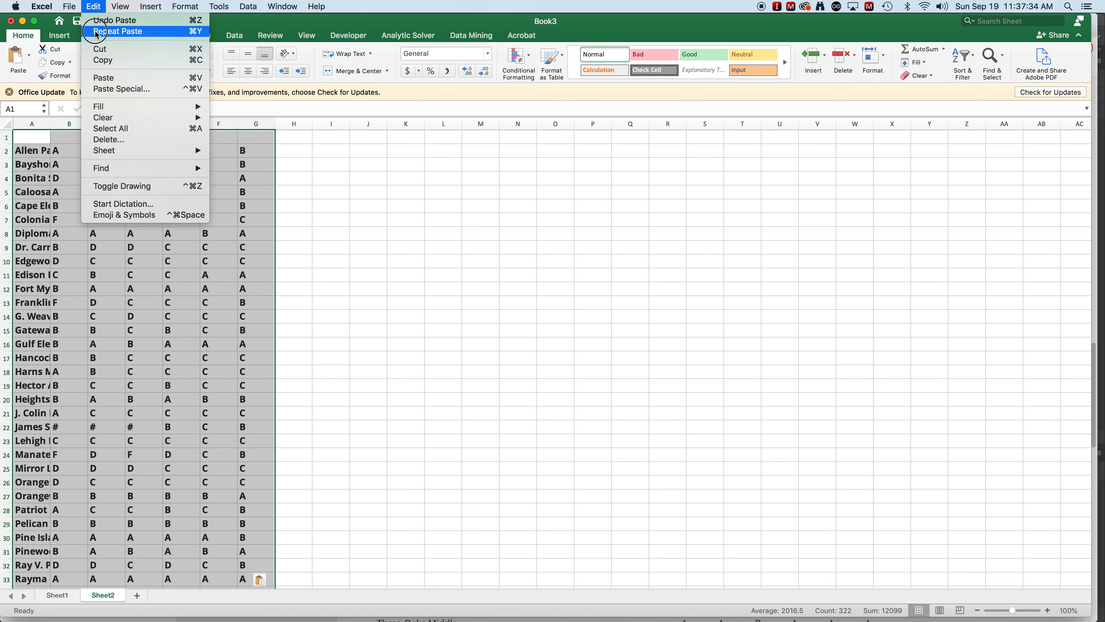
{"action": "mouse_move", "coordinate": [127, 117]}
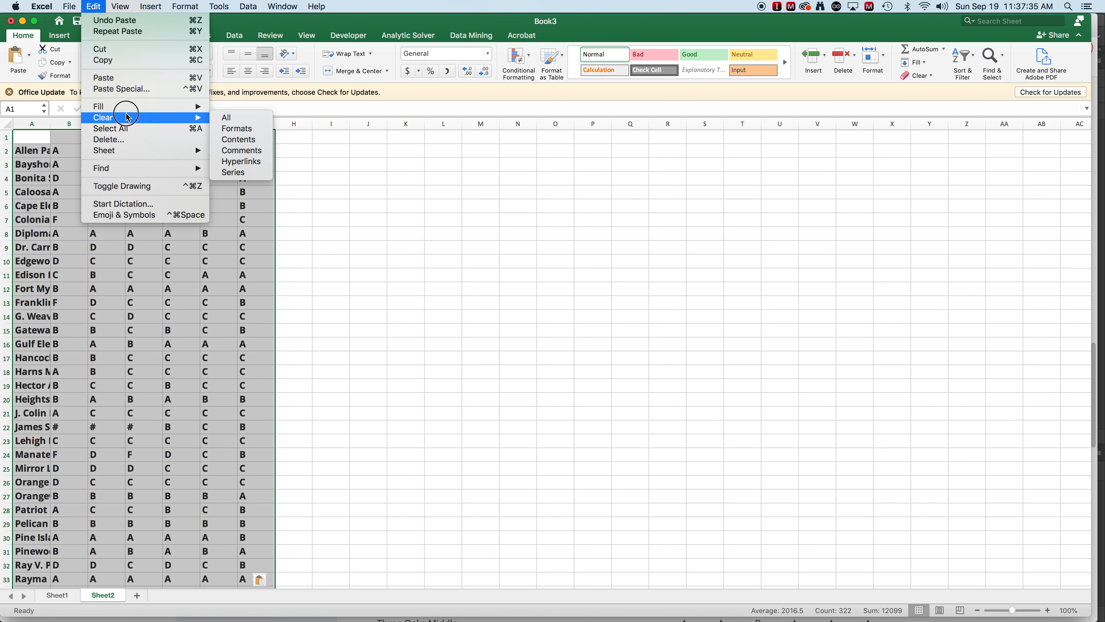
{"action": "left_click", "coordinate": [263, 129]}
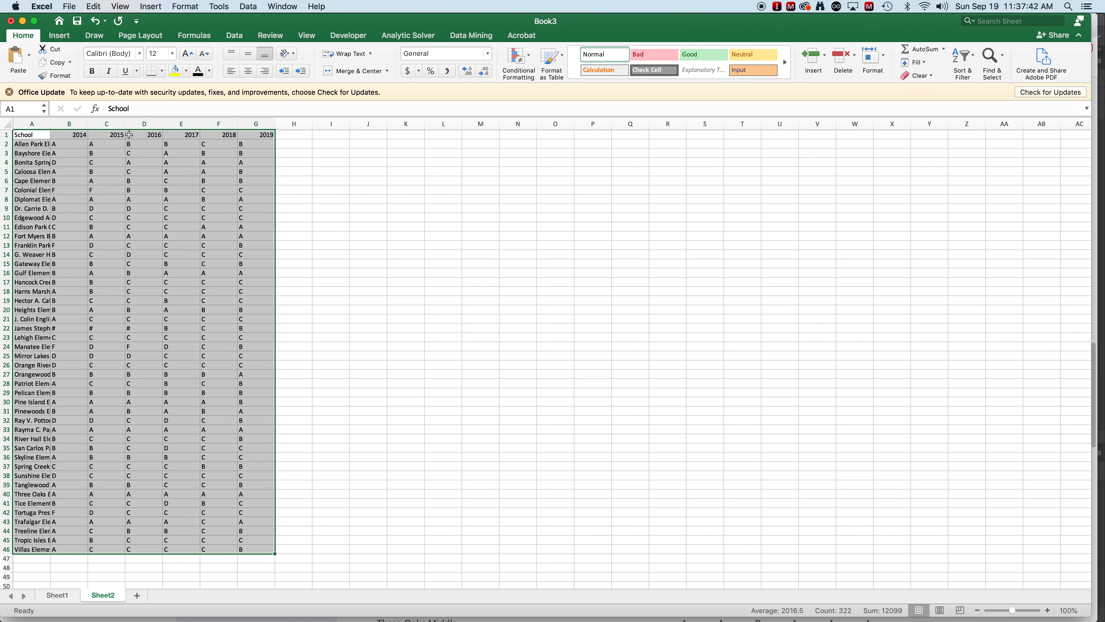
{"action": "double_click", "coordinate": [53, 123]}
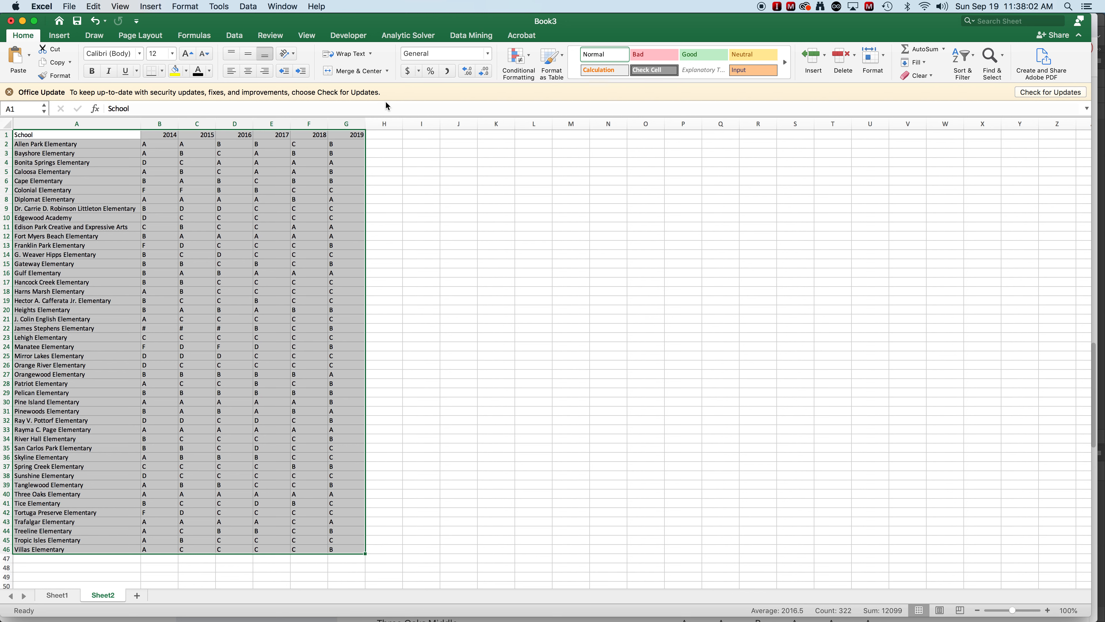
Step: Switch to Chrome and copy all school entries, from Allen Park through Villas Elementary School, on the Elementary Schools list page
{"action": "mouse_move", "coordinate": [236, 614]}
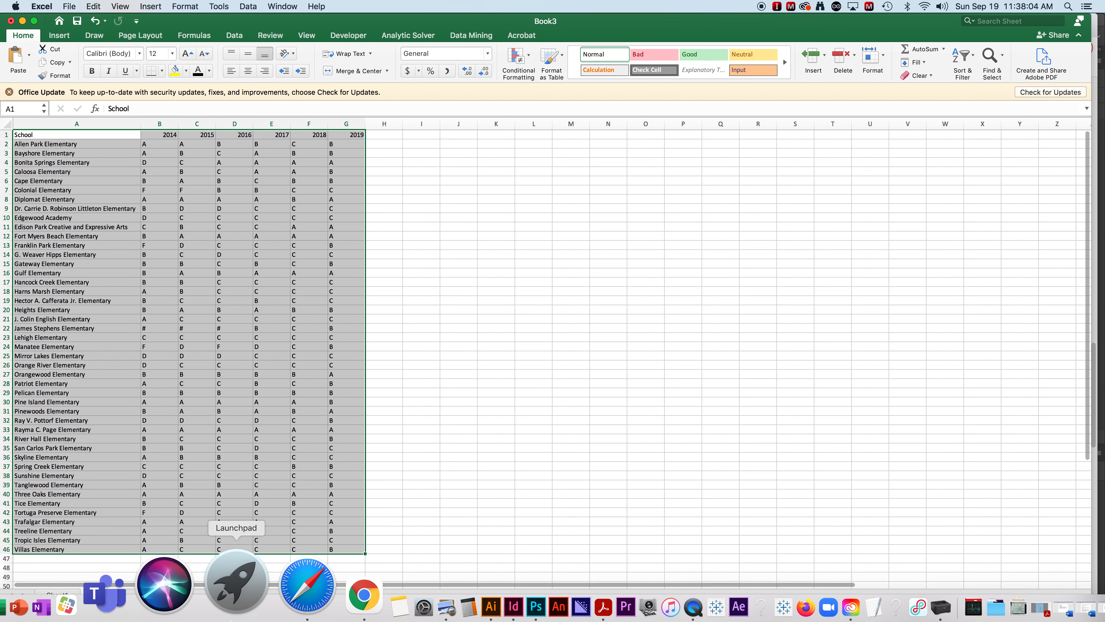
{"action": "left_click", "coordinate": [278, 600]}
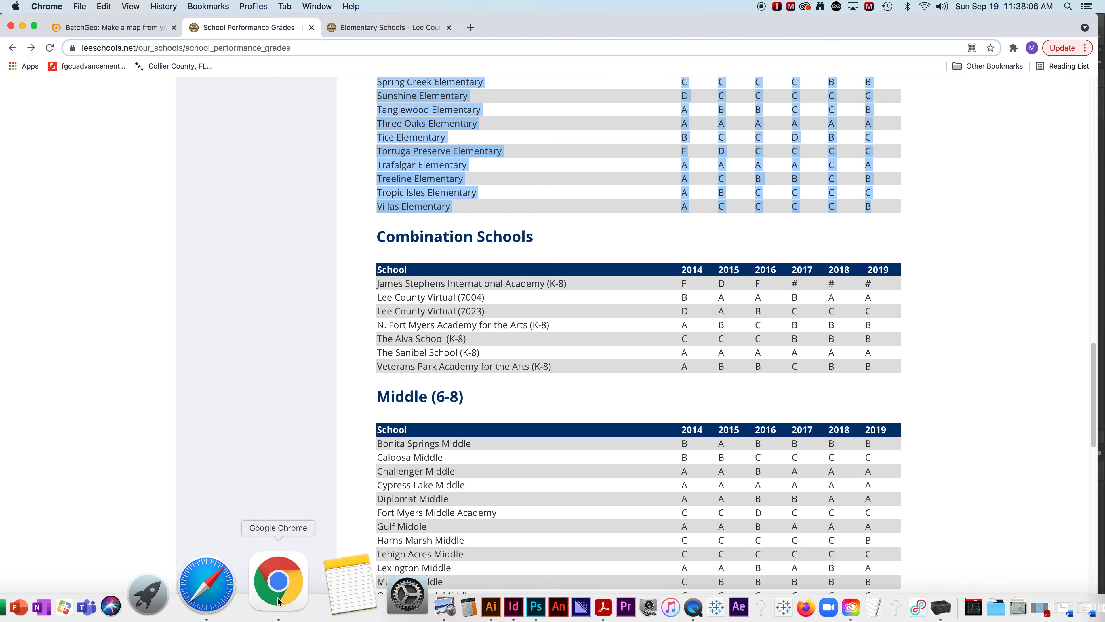
{"action": "left_click", "coordinate": [389, 33]}
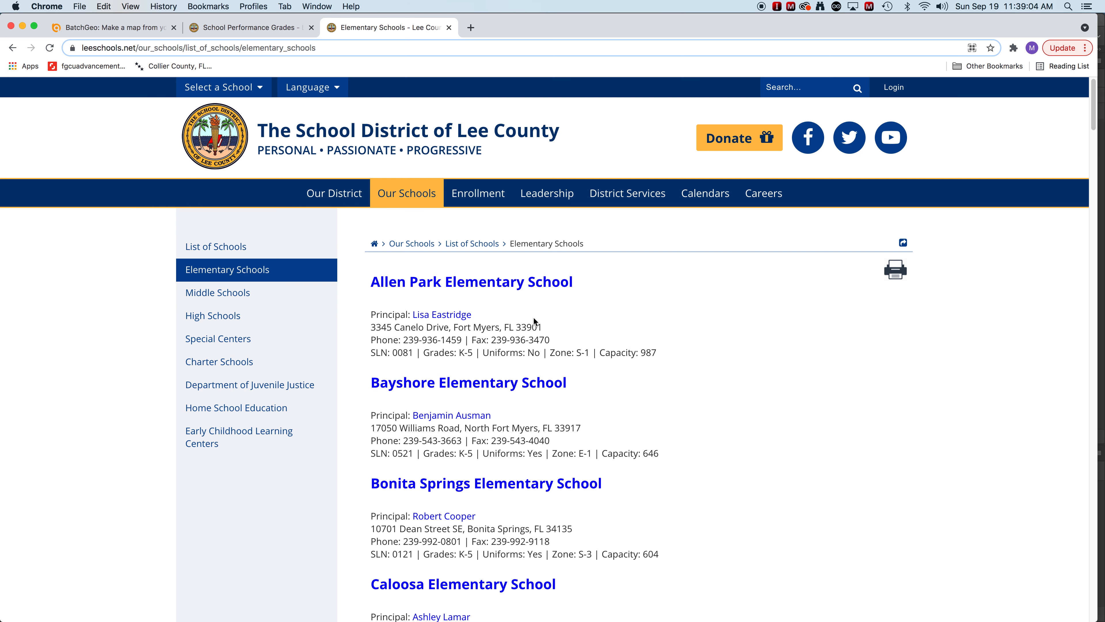
{"action": "left_click_drag", "start_coordinate": [367, 283], "coordinate": [659, 552]}
{"action": "scroll", "coordinate": [419, 492], "scroll_direction": "down", "scroll_amount": 15}
{"action": "scroll", "coordinate": [424, 493], "scroll_direction": "down", "scroll_amount": 15}
{"action": "scroll", "coordinate": [422, 493], "scroll_direction": "down", "scroll_amount": 15}
{"action": "scroll", "coordinate": [420, 494], "scroll_direction": "down", "scroll_amount": 15}
{"action": "scroll", "coordinate": [424, 491], "scroll_direction": "down", "scroll_amount": 10}
{"action": "scroll", "coordinate": [407, 491], "scroll_direction": "down", "scroll_amount": 7}
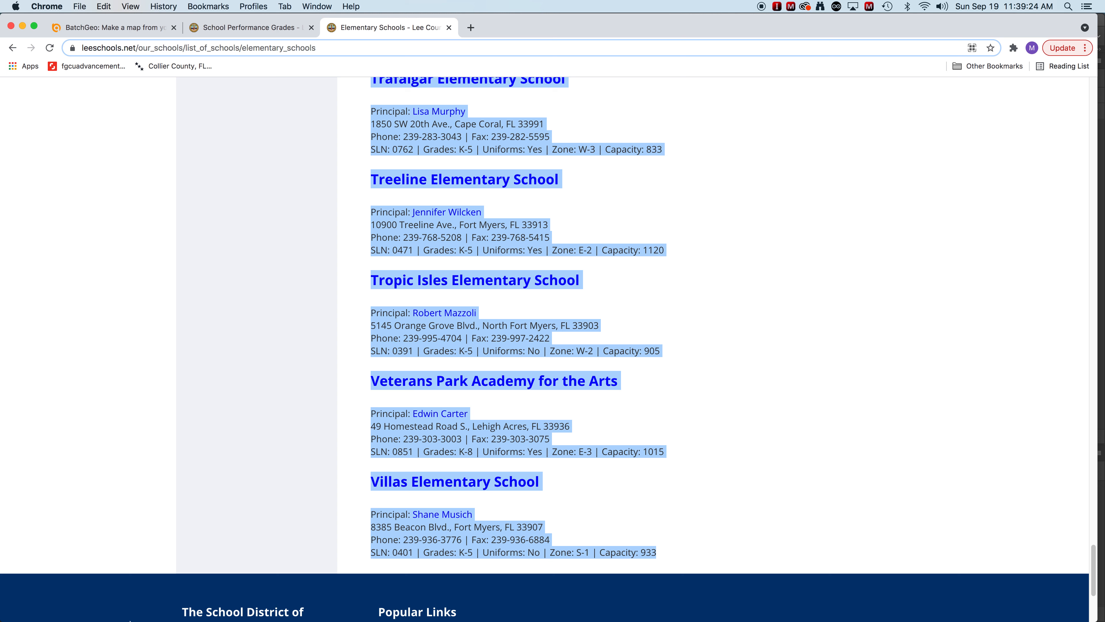
Step: Switch to Excel, add a third sheet, and paste the copied elementary school contact list at cell A1
{"action": "mouse_move", "coordinate": [119, 598]}
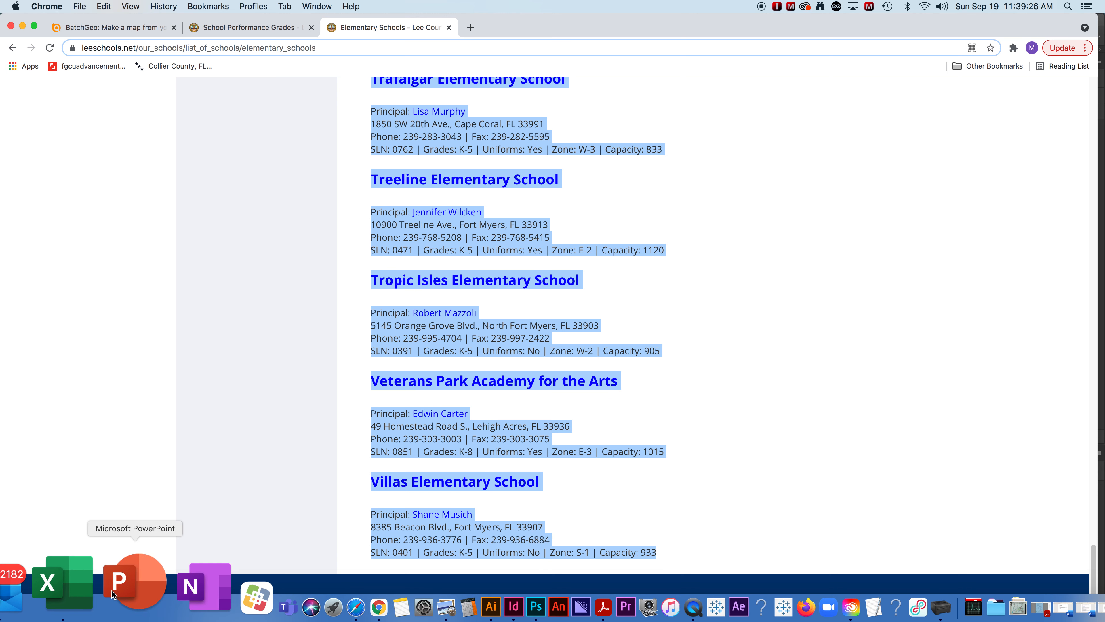
{"action": "left_click", "coordinate": [98, 591]}
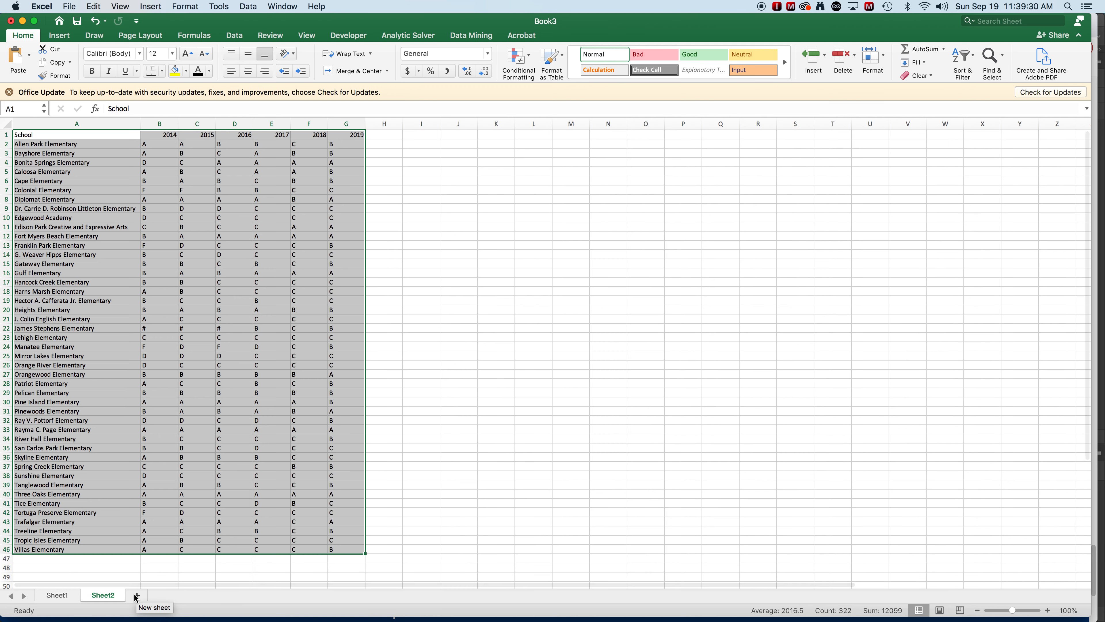
{"action": "left_click", "coordinate": [137, 595]}
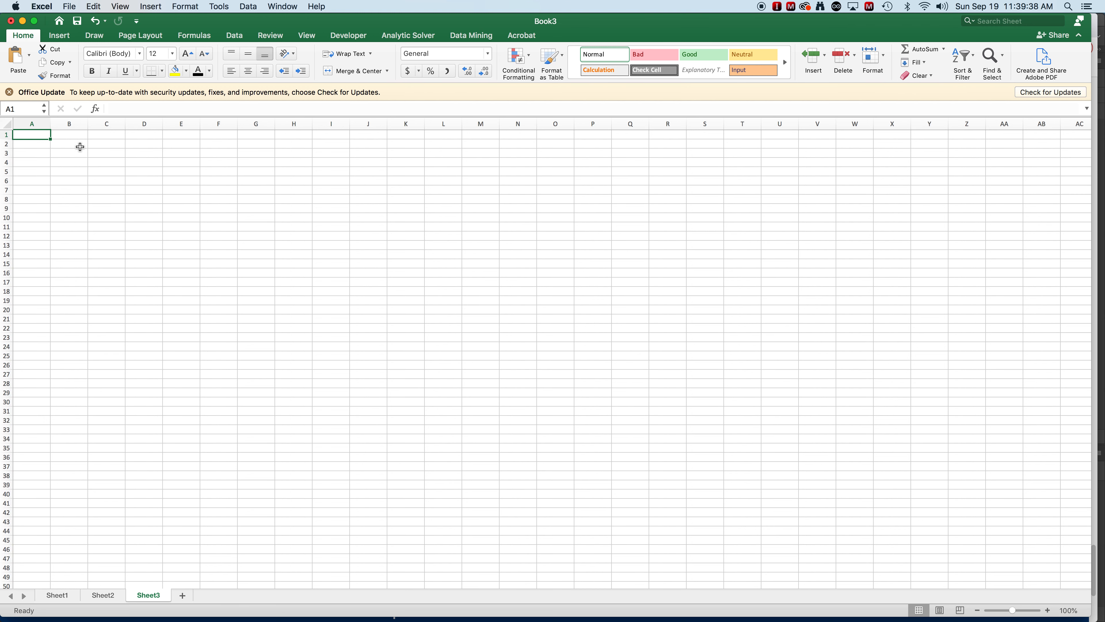
{"action": "key", "text": "super+v"}
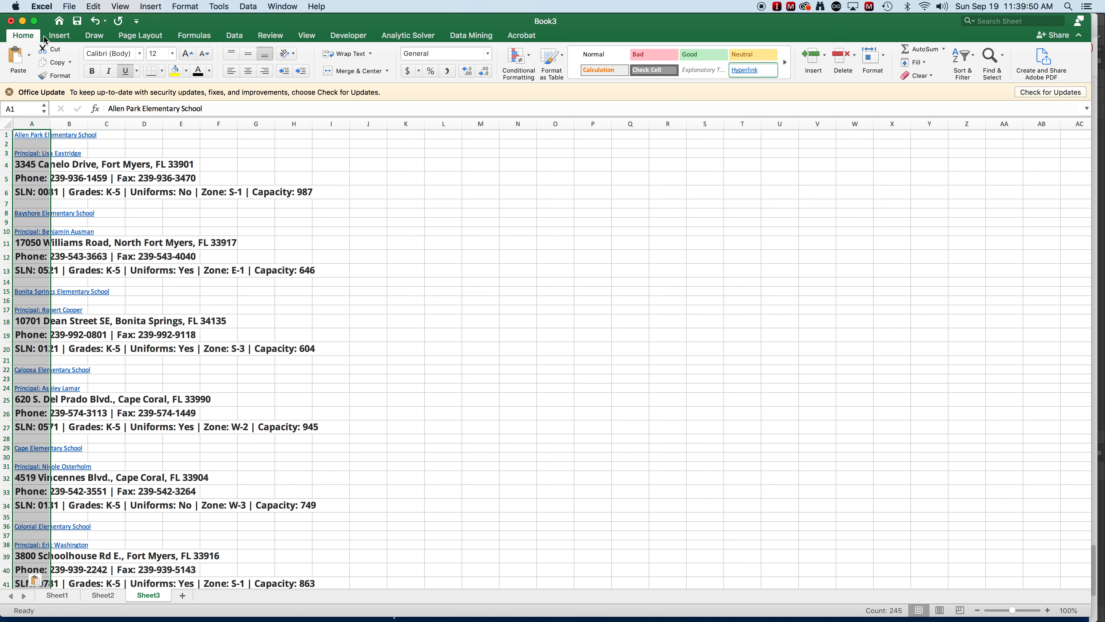
Step: Clear the formats from the pasted school contact list on Sheet3
{"action": "left_click", "coordinate": [95, 6]}
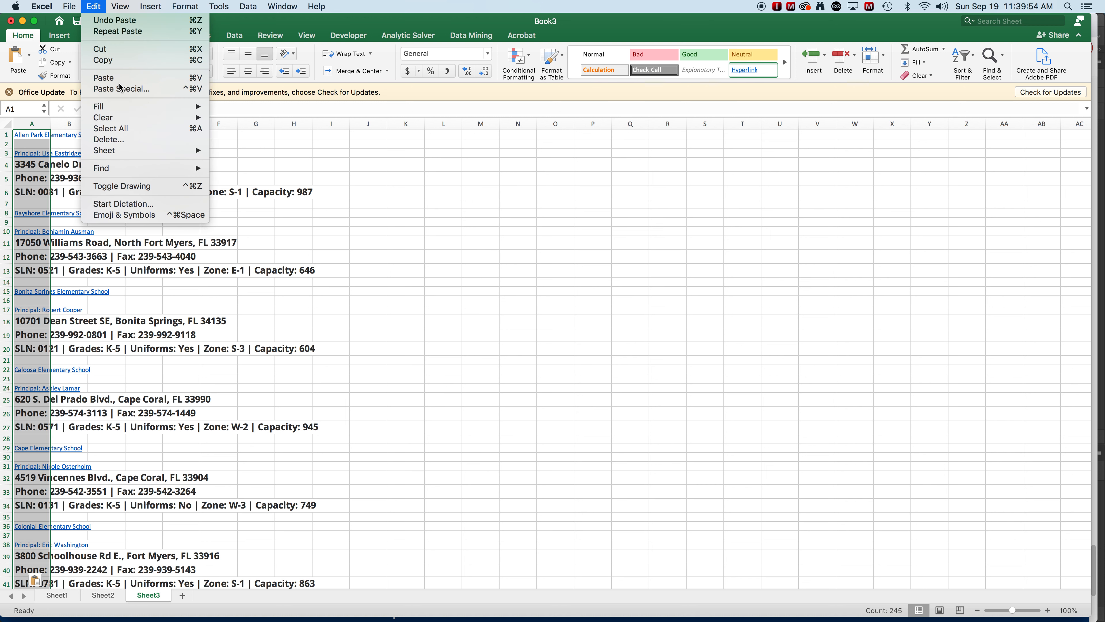
{"action": "mouse_move", "coordinate": [125, 117]}
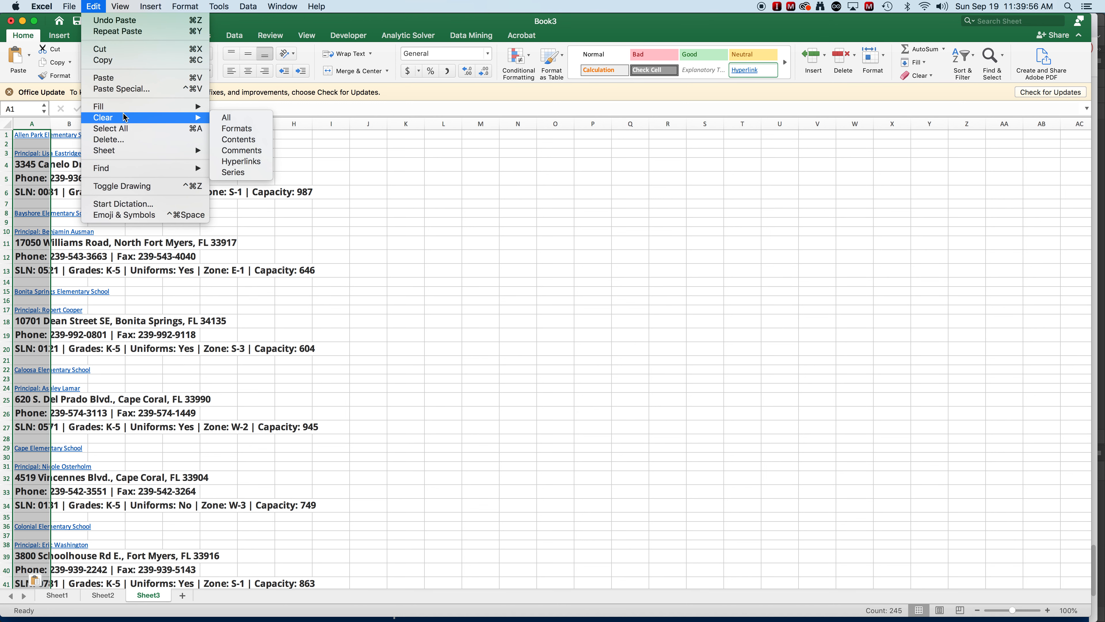
{"action": "left_click", "coordinate": [244, 131]}
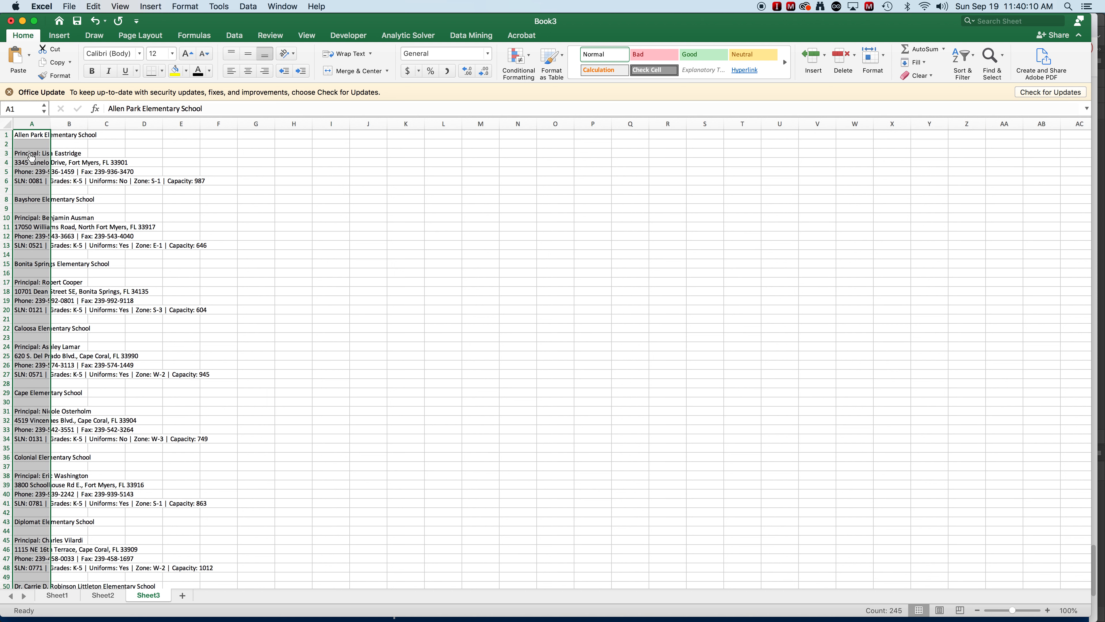
Step: Clear the hyperlinks from the school contact list and auto-fit column A to its contents
{"action": "left_click", "coordinate": [71, 4]}
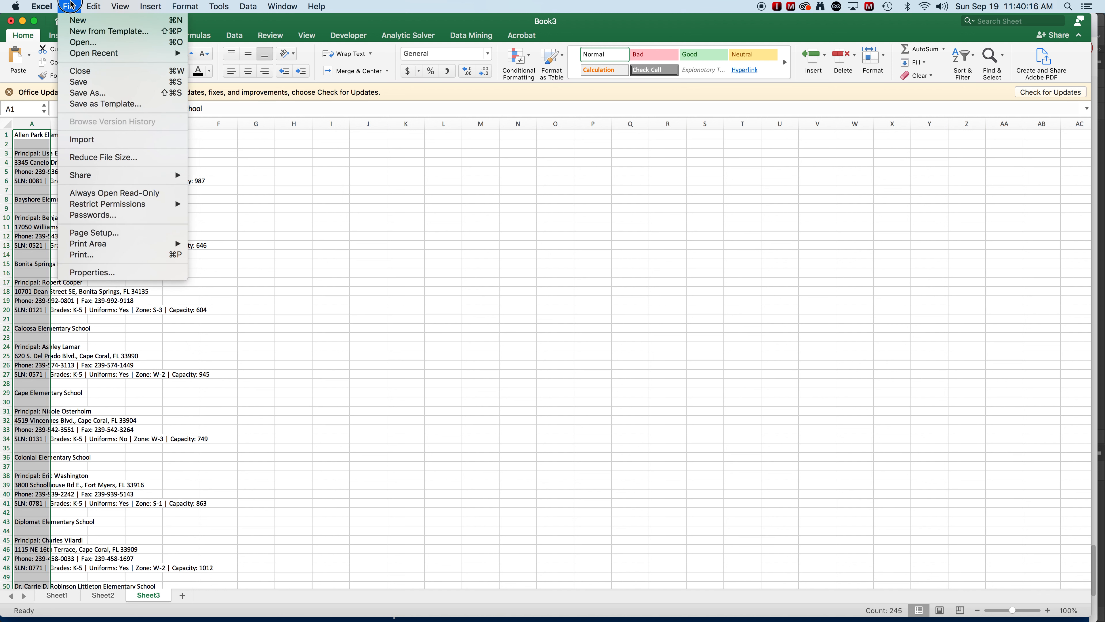
{"action": "mouse_move", "coordinate": [87, 11]}
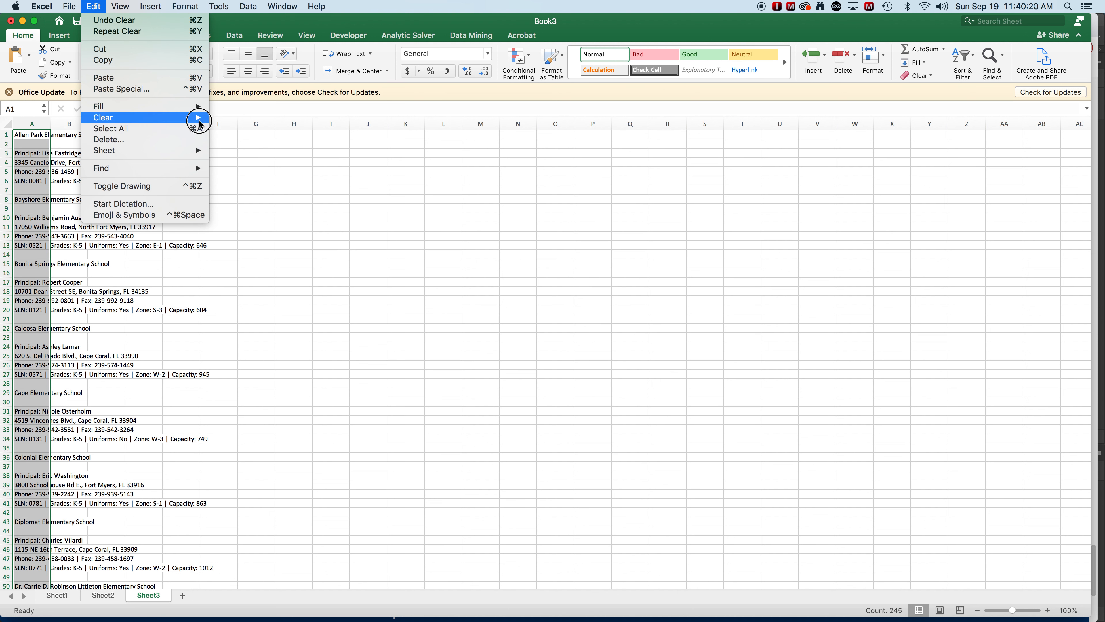
{"action": "mouse_move", "coordinate": [198, 118]}
{"action": "left_click", "coordinate": [250, 163]}
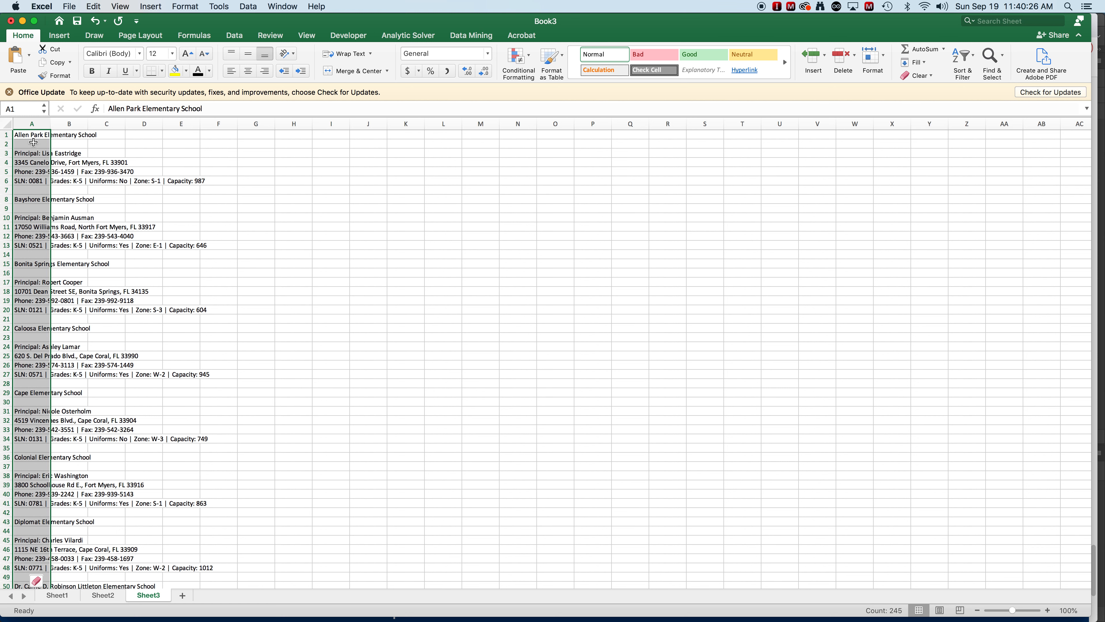
{"action": "double_click", "coordinate": [51, 123]}
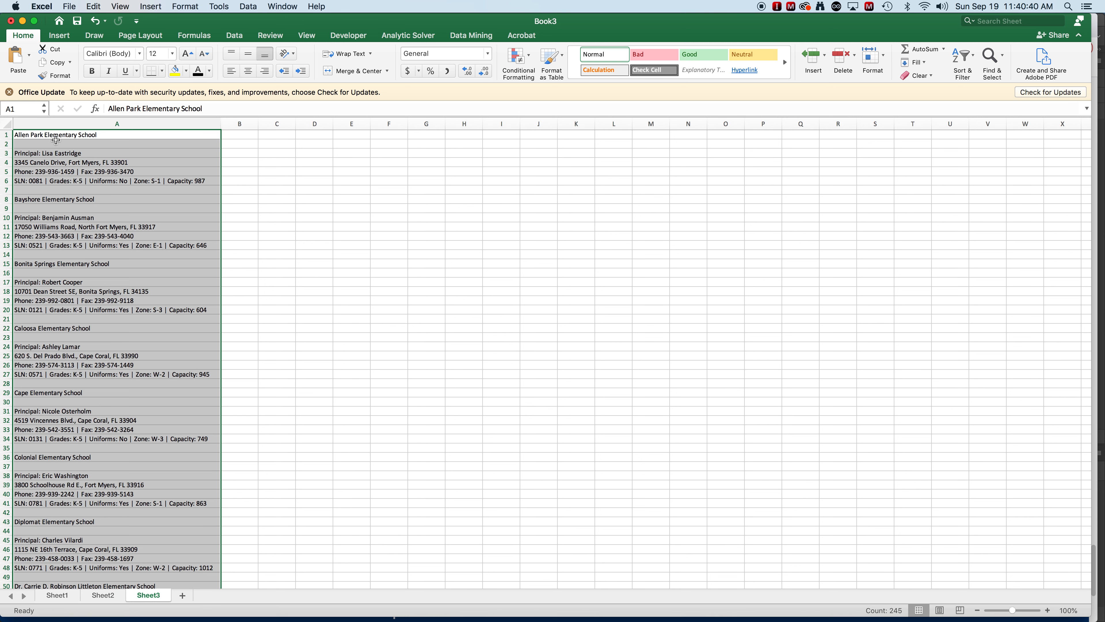
Step: Review the school grades table on Sheet2, then return to the contact list on Sheet3
{"action": "left_click", "coordinate": [103, 595]}
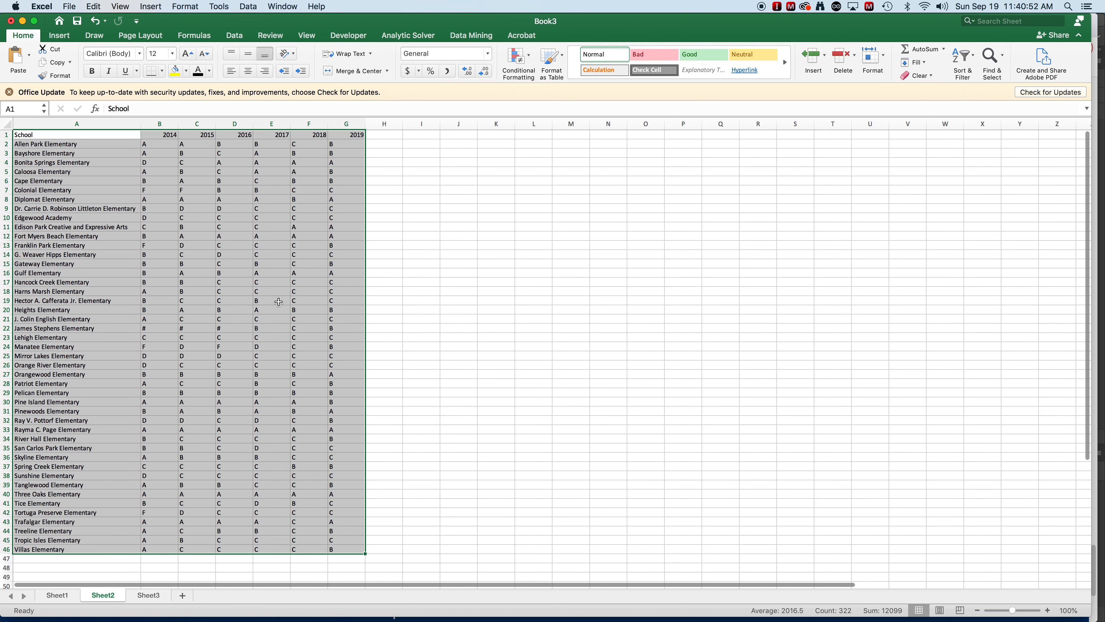
{"action": "left_click", "coordinate": [155, 600]}
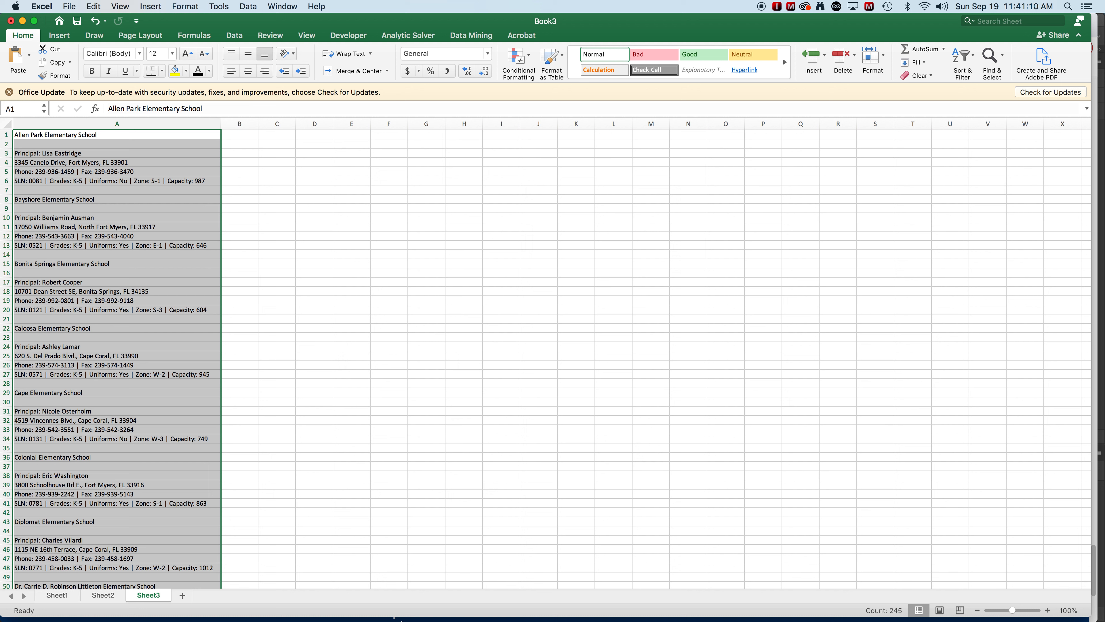
Step: Switch to Adobe InDesign and close the floating Tabs panel
{"action": "mouse_move", "coordinate": [427, 616]}
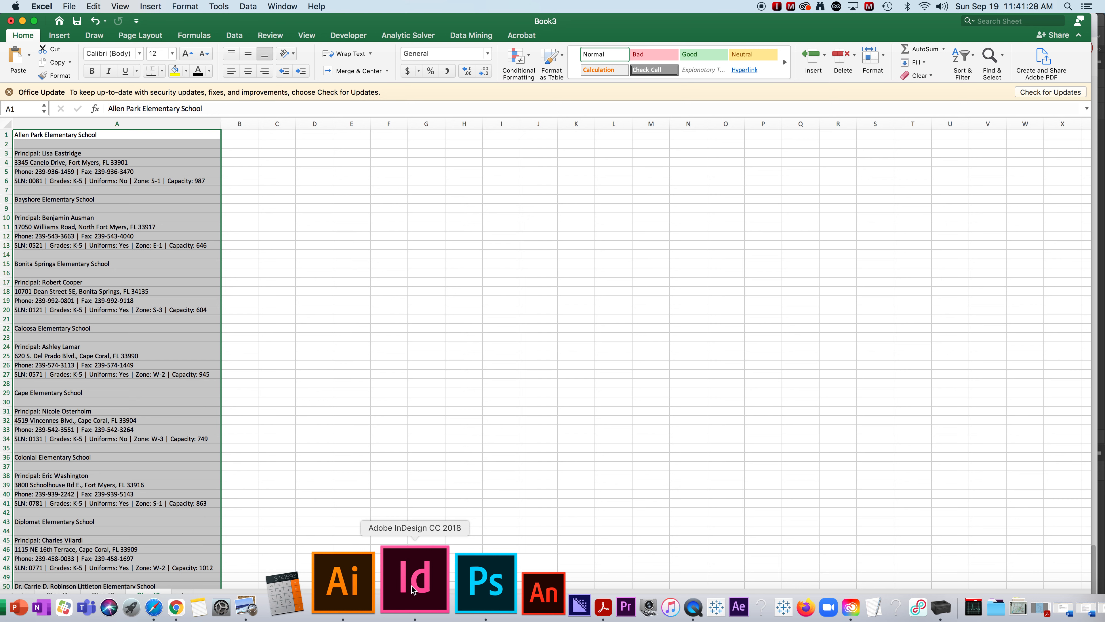
{"action": "left_click", "coordinate": [412, 590]}
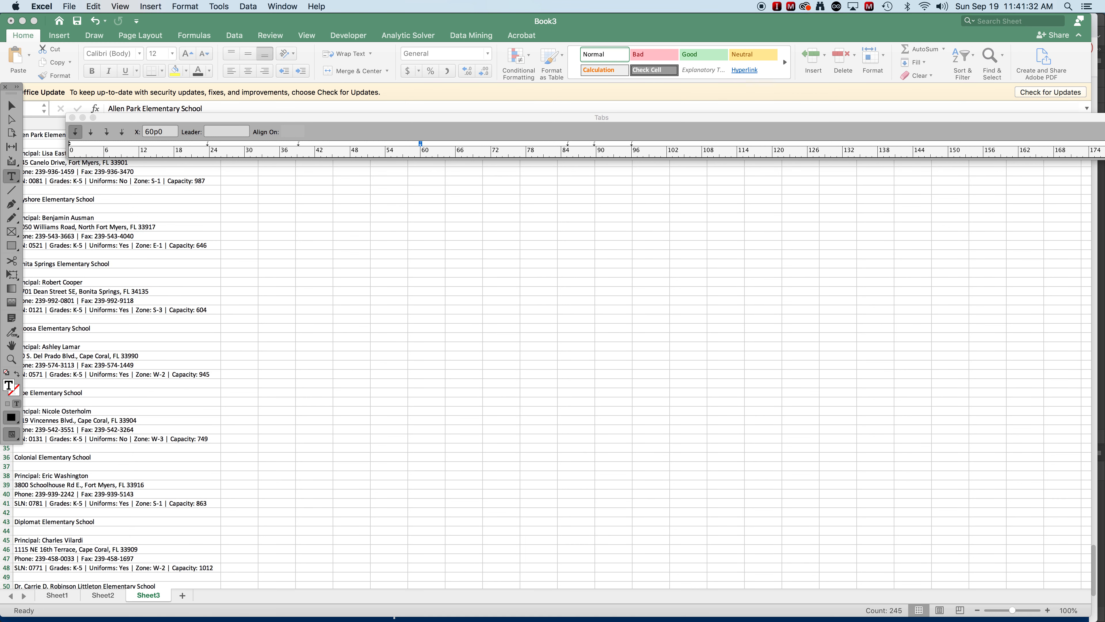
{"action": "left_click", "coordinate": [70, 6]}
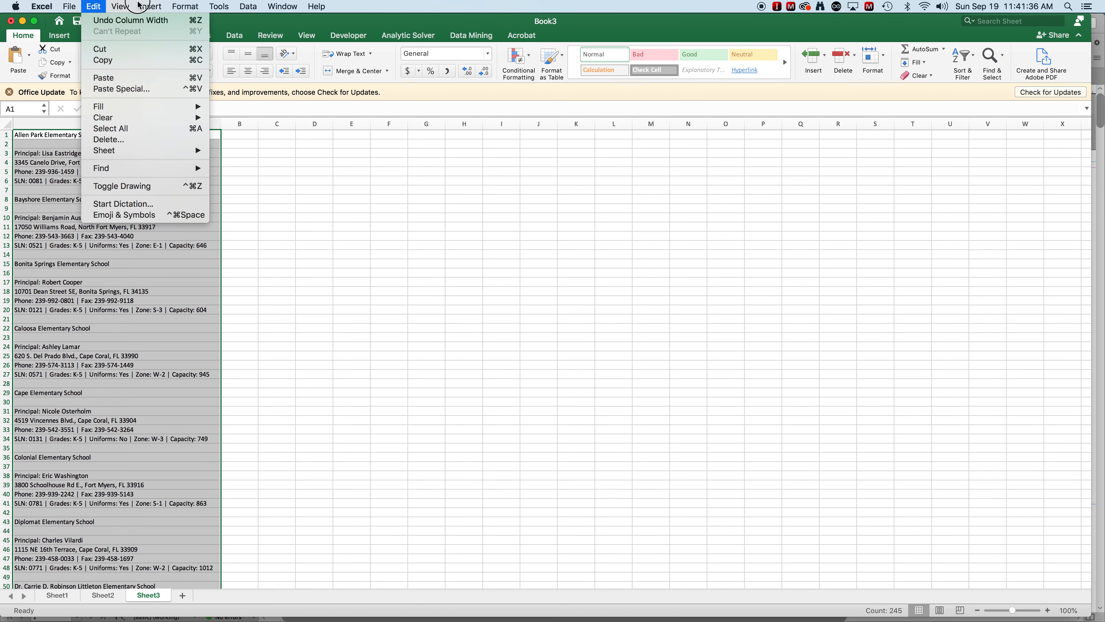
{"action": "left_click", "coordinate": [430, 4]}
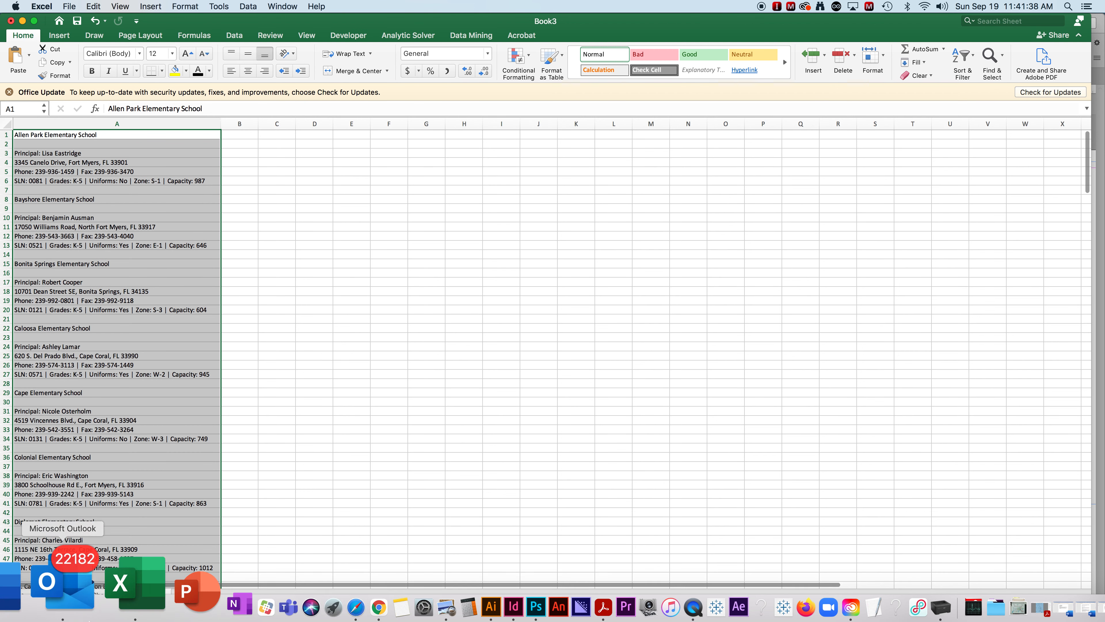
{"action": "left_click", "coordinate": [417, 608]}
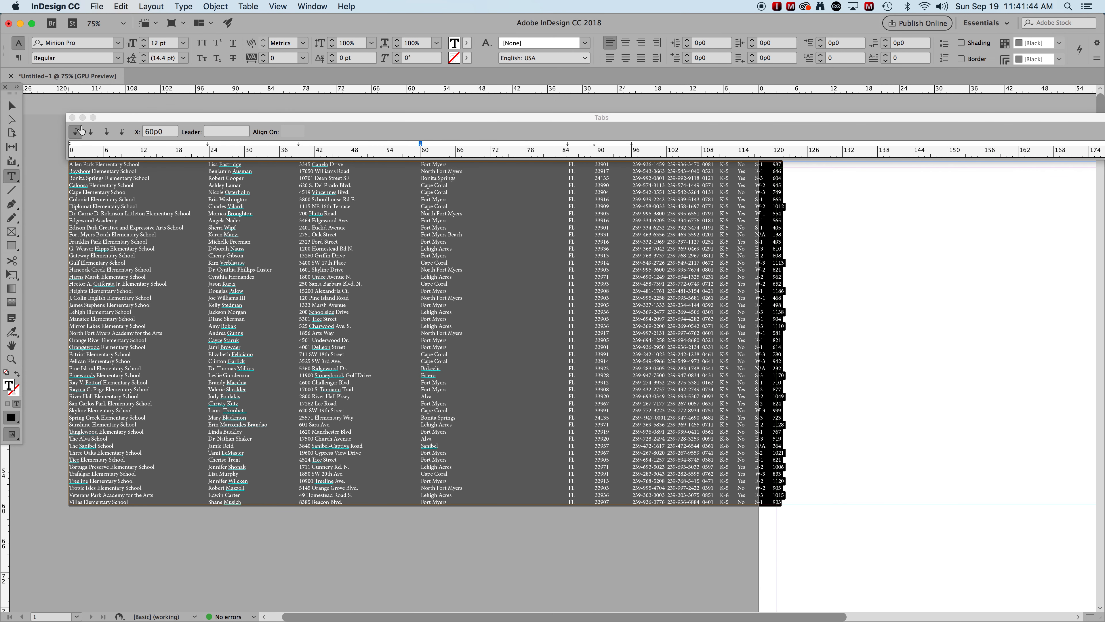
{"action": "left_click", "coordinate": [72, 118]}
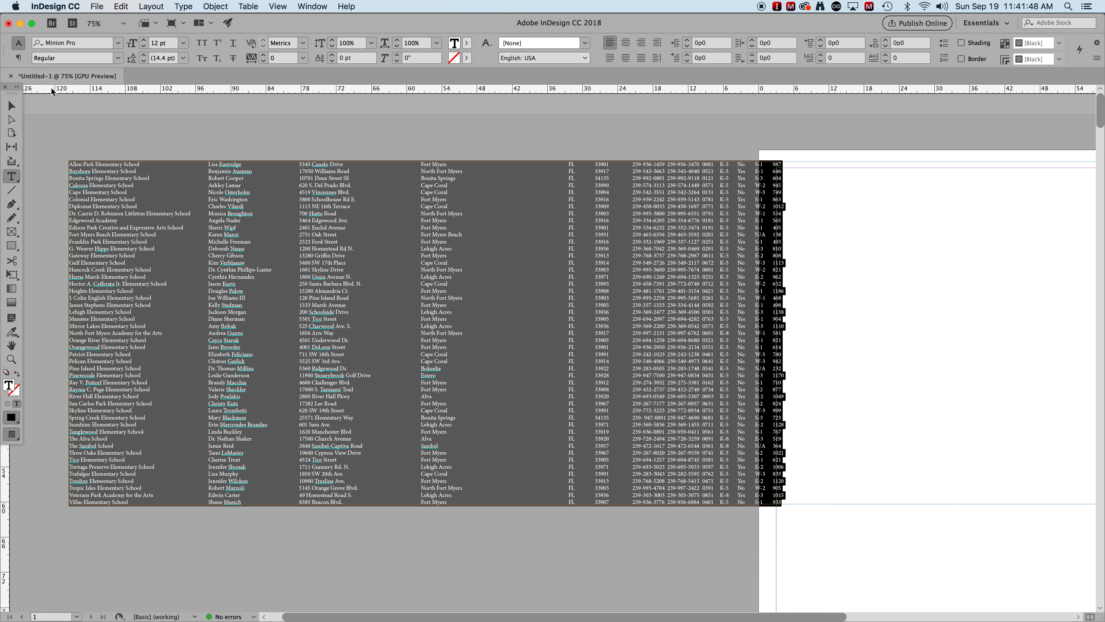
Step: Create a new document from the saved Grid Cleaner preset, 66p0 x 1296p0
{"action": "left_click", "coordinate": [97, 6]}
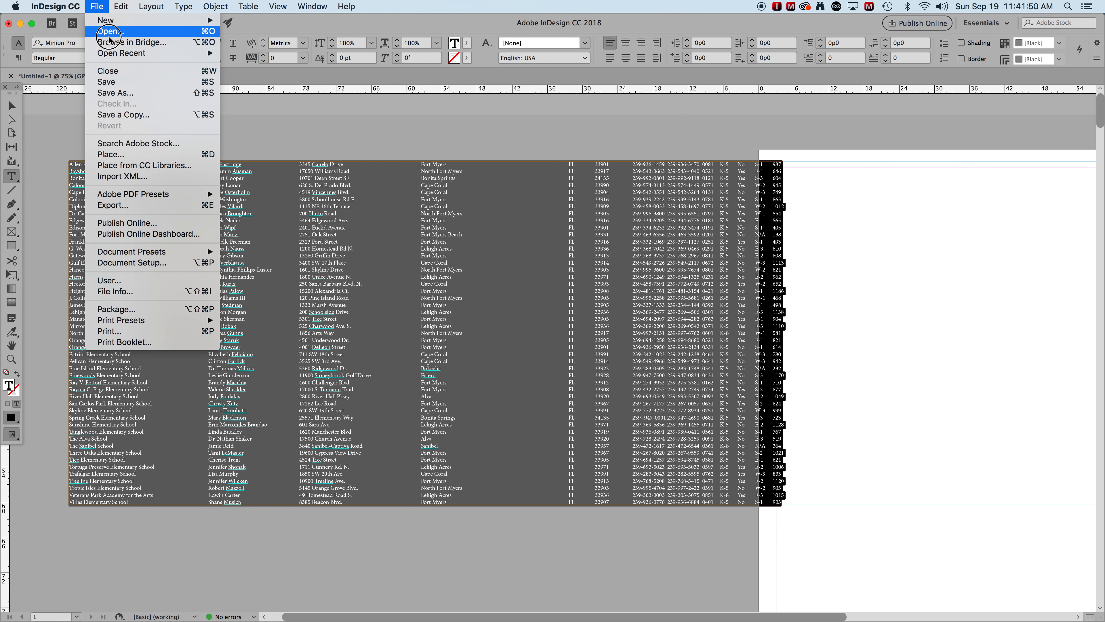
{"action": "mouse_move", "coordinate": [122, 20]}
{"action": "left_click", "coordinate": [263, 27]}
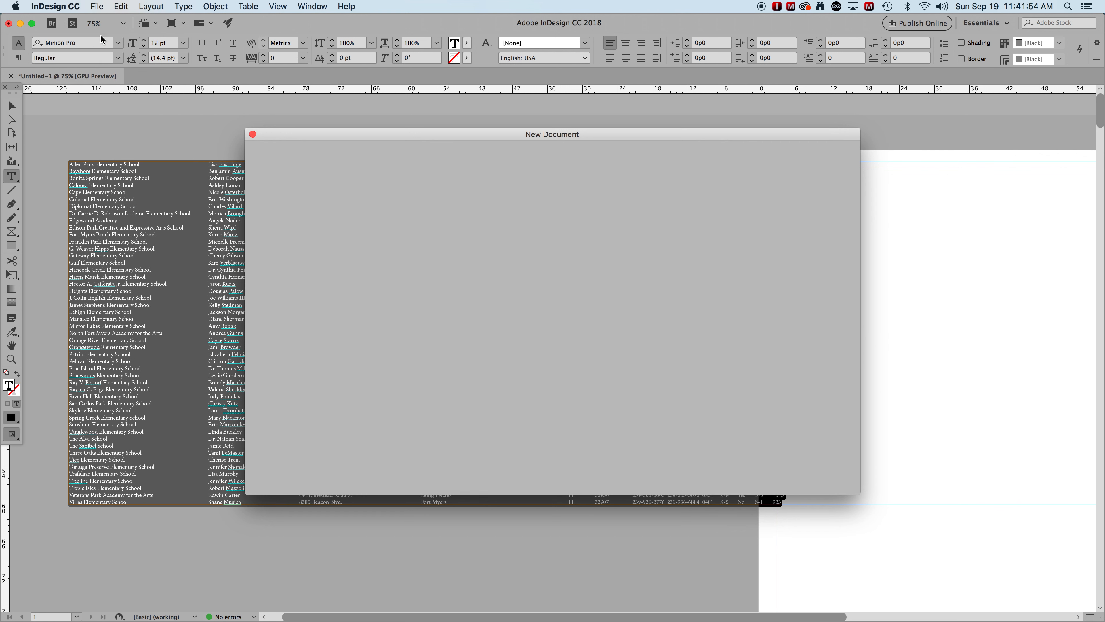
{"action": "left_click_drag", "start_coordinate": [417, 136], "coordinate": [263, 127]}
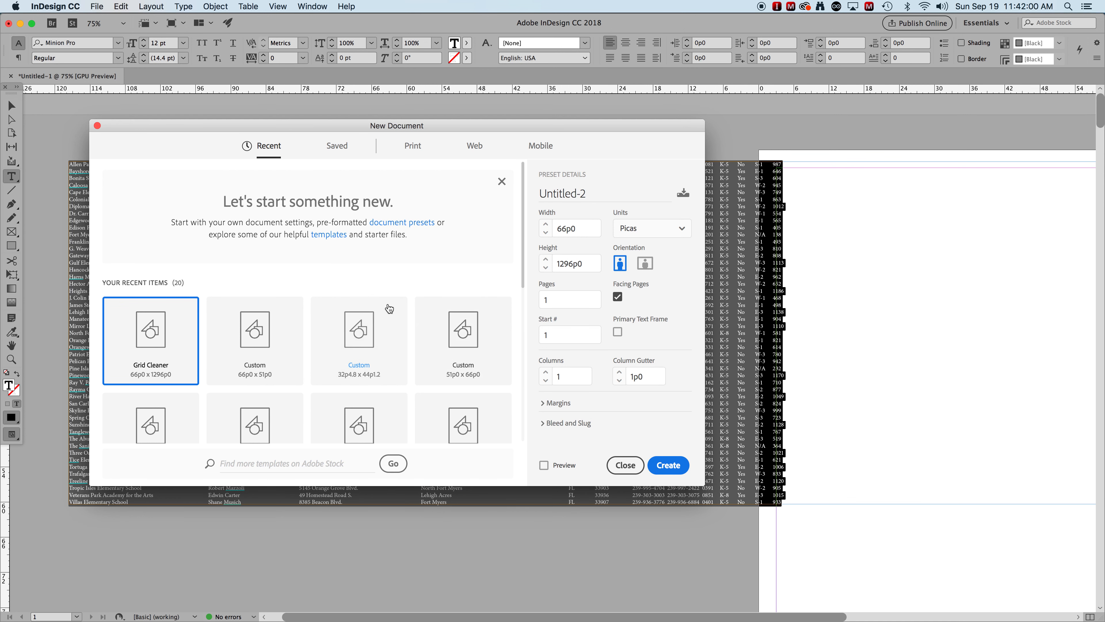
{"action": "left_click", "coordinate": [338, 147]}
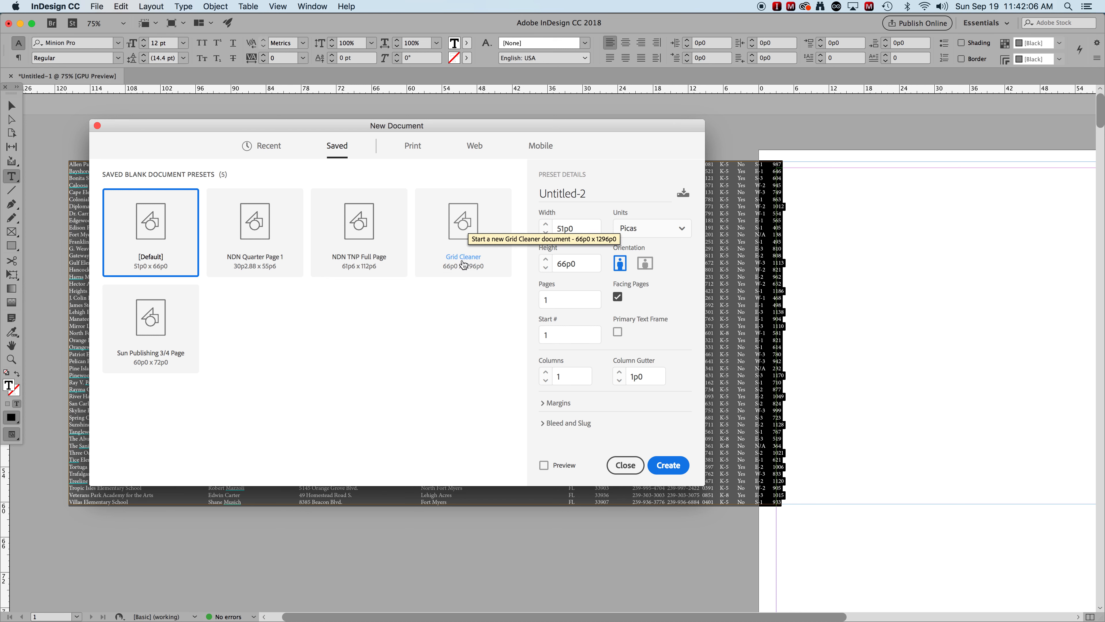
{"action": "left_click", "coordinate": [461, 218]}
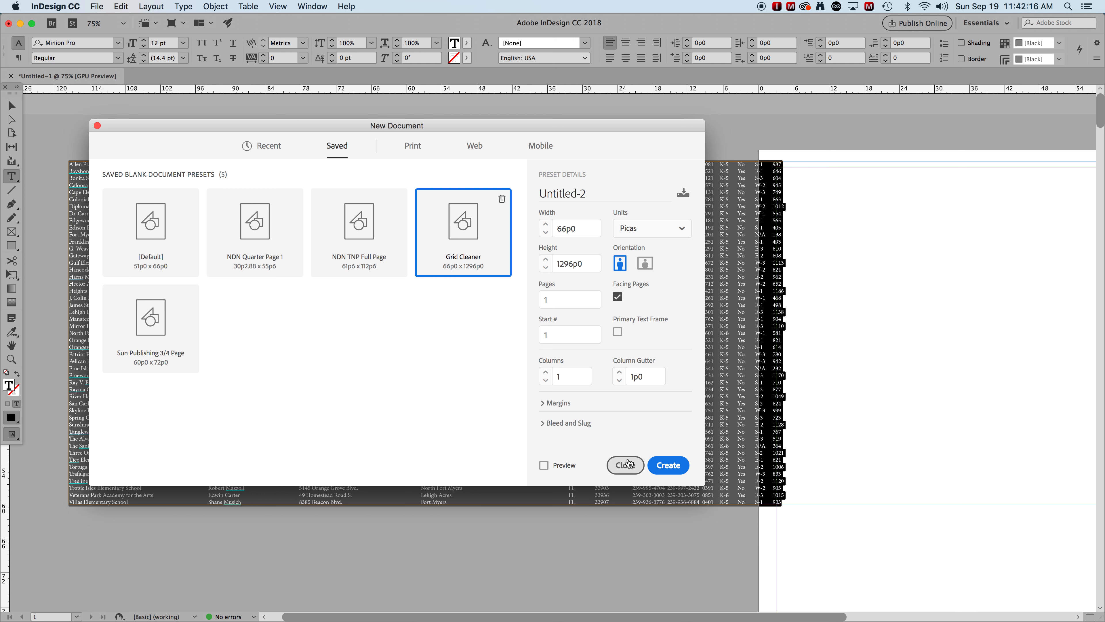
{"action": "left_click", "coordinate": [670, 466]}
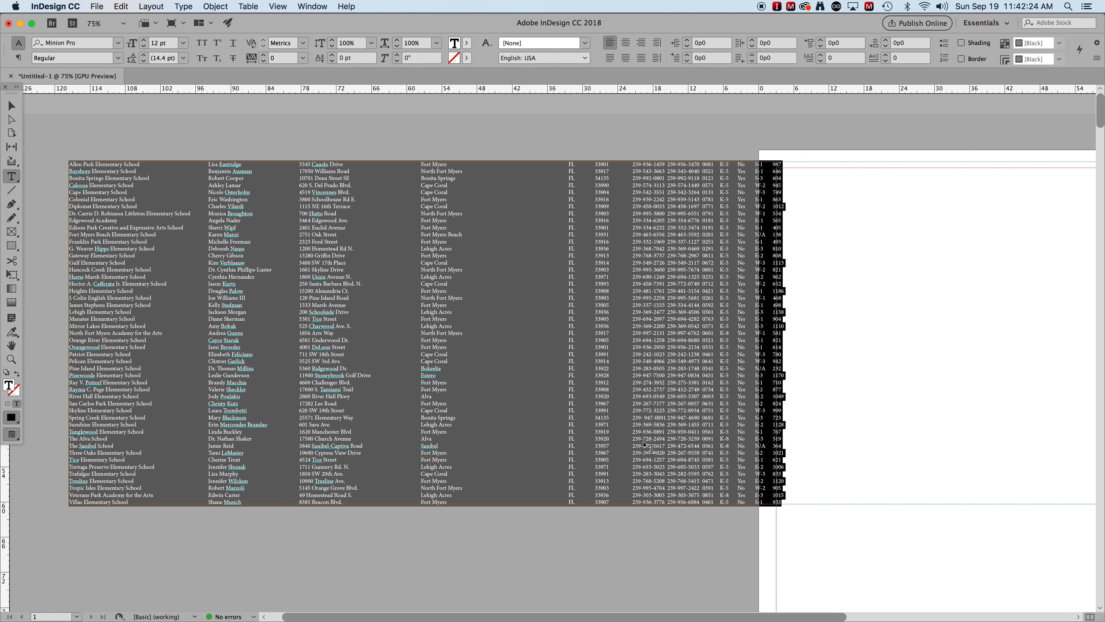
Step: Draw a text frame about 98p0 wide and 468p0 tall on the pasteboard left of the page
{"action": "scroll", "coordinate": [539, 408], "scroll_direction": "down", "scroll_amount": 2}
{"action": "scroll", "coordinate": [539, 407], "scroll_direction": "up", "scroll_amount": 2}
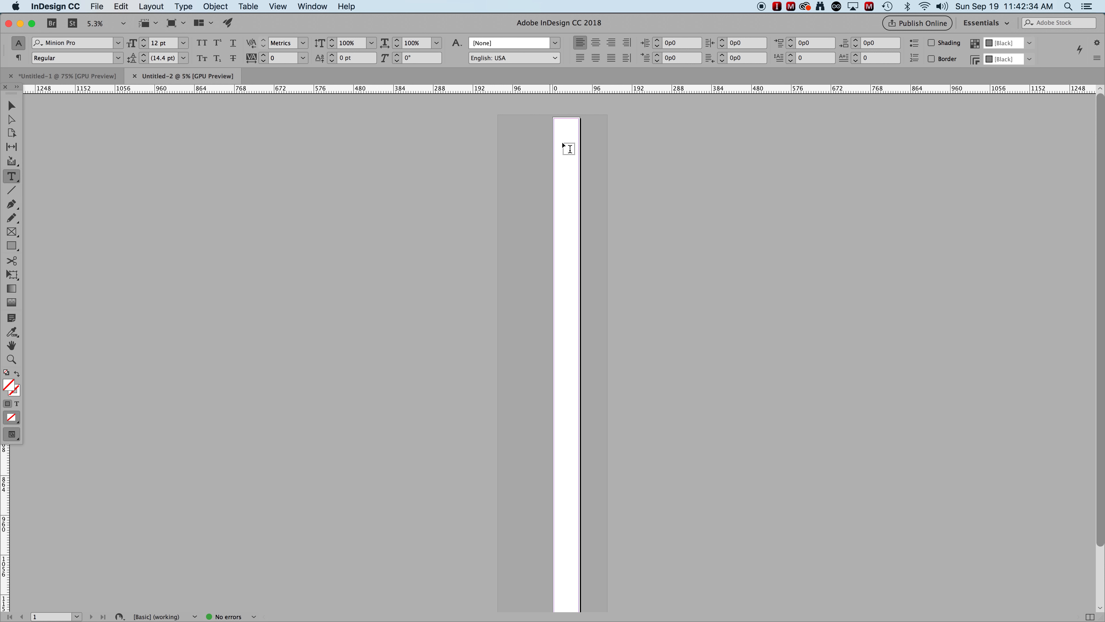
{"action": "left_click_drag", "start_coordinate": [507, 120], "coordinate": [547, 313]}
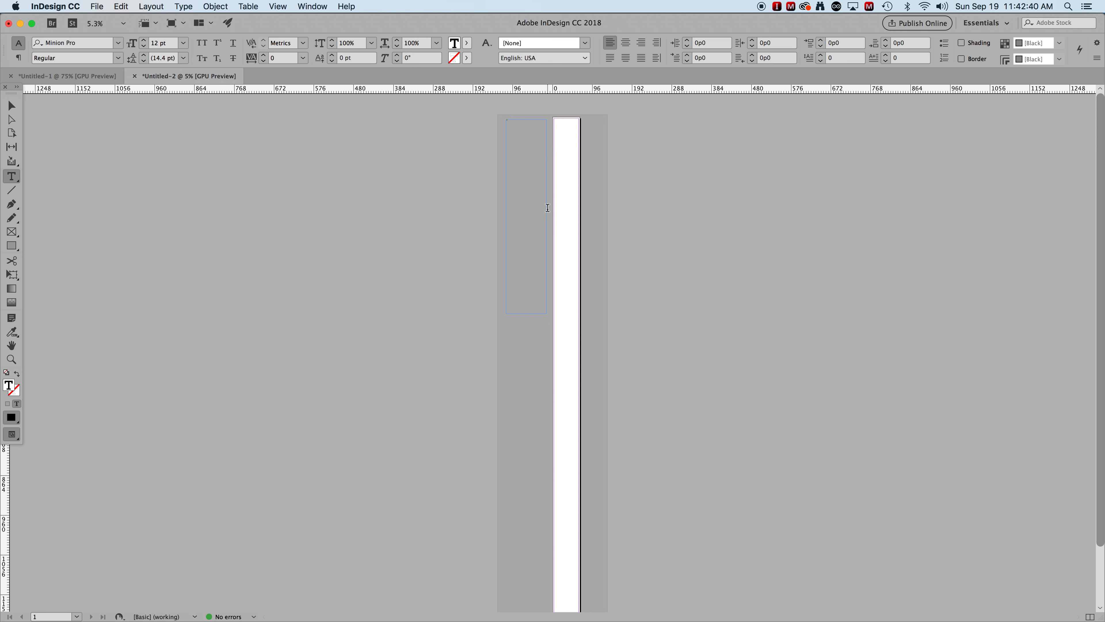
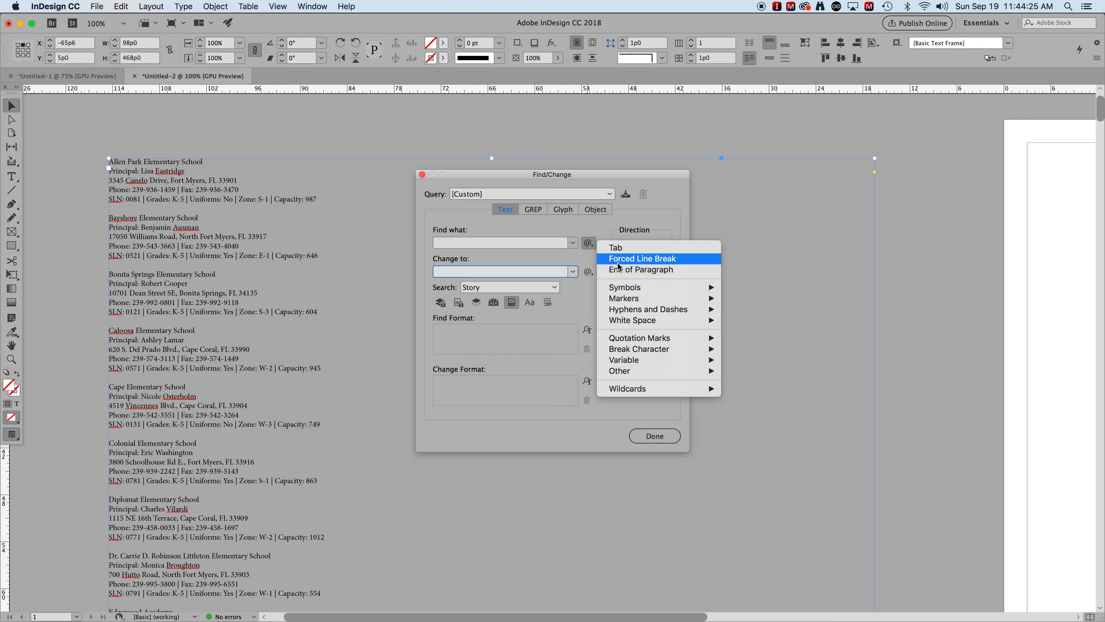
Step: Replace every end of paragraph (^p) in the school contact story with a tab (^t) using Find/Change
{"action": "left_click", "coordinate": [621, 270]}
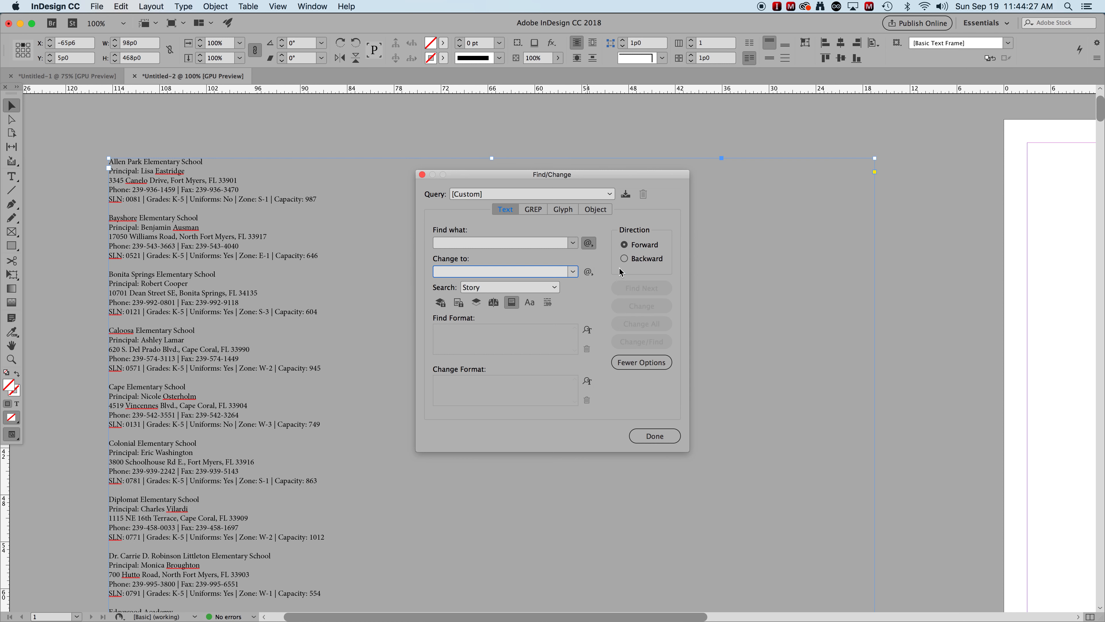
{"action": "left_click", "coordinate": [591, 247]}
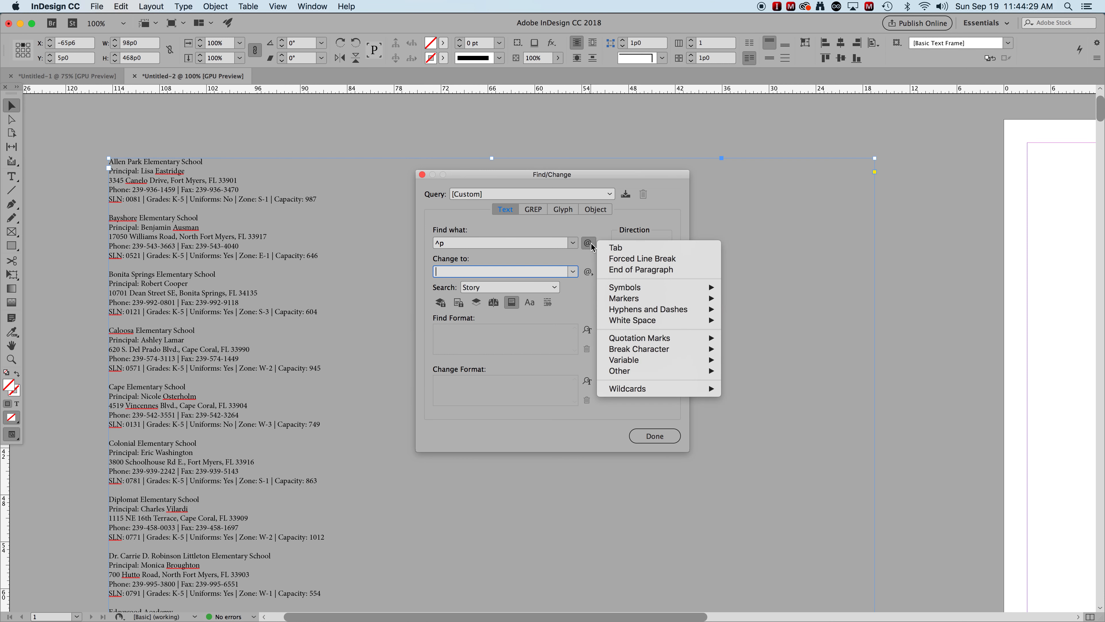
{"action": "mouse_move", "coordinate": [642, 349]}
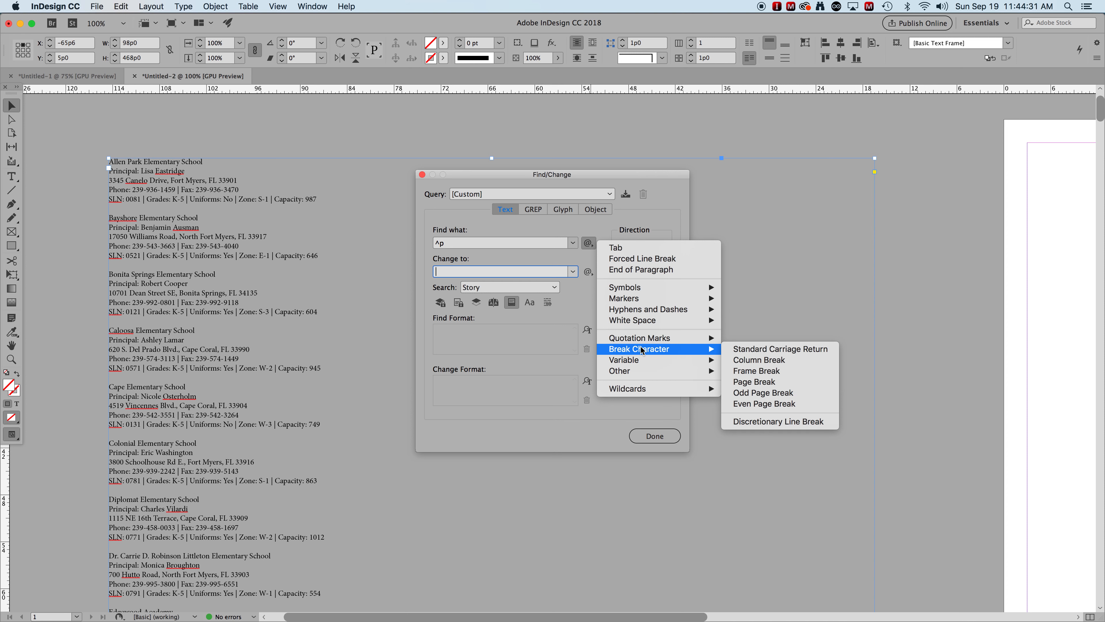
{"action": "left_click", "coordinate": [618, 270]}
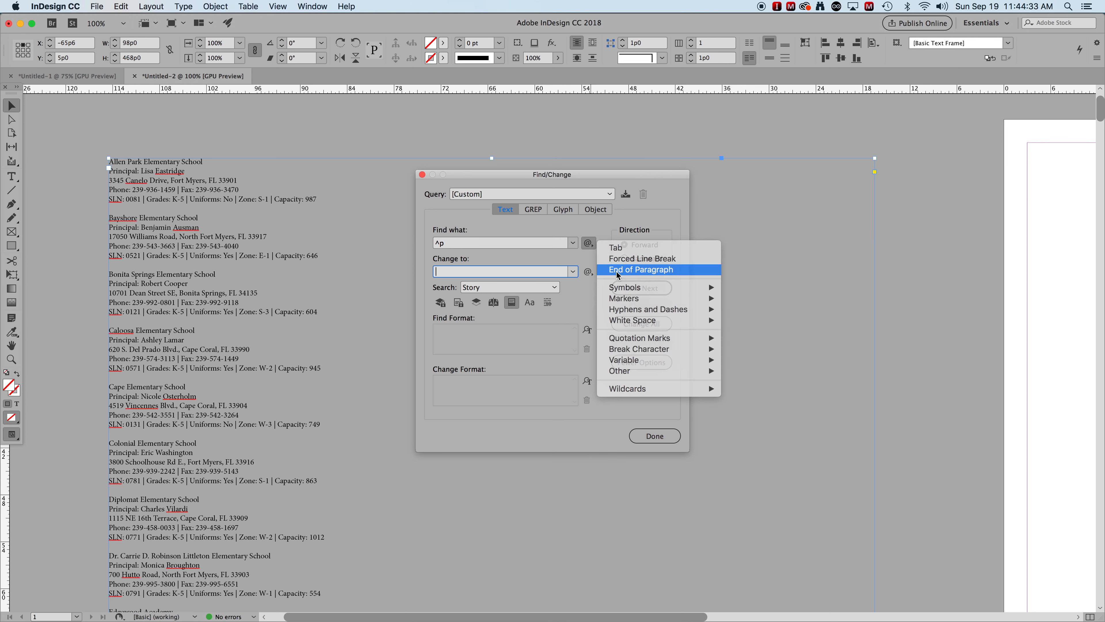
{"action": "left_click", "coordinate": [519, 243]}
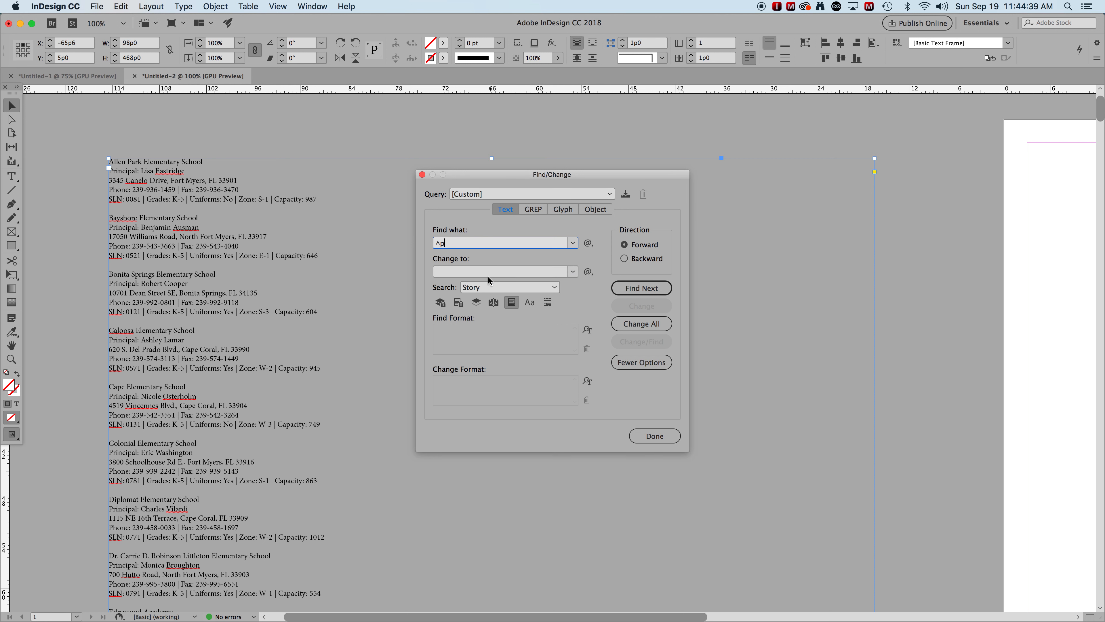
{"action": "left_click", "coordinate": [587, 272]}
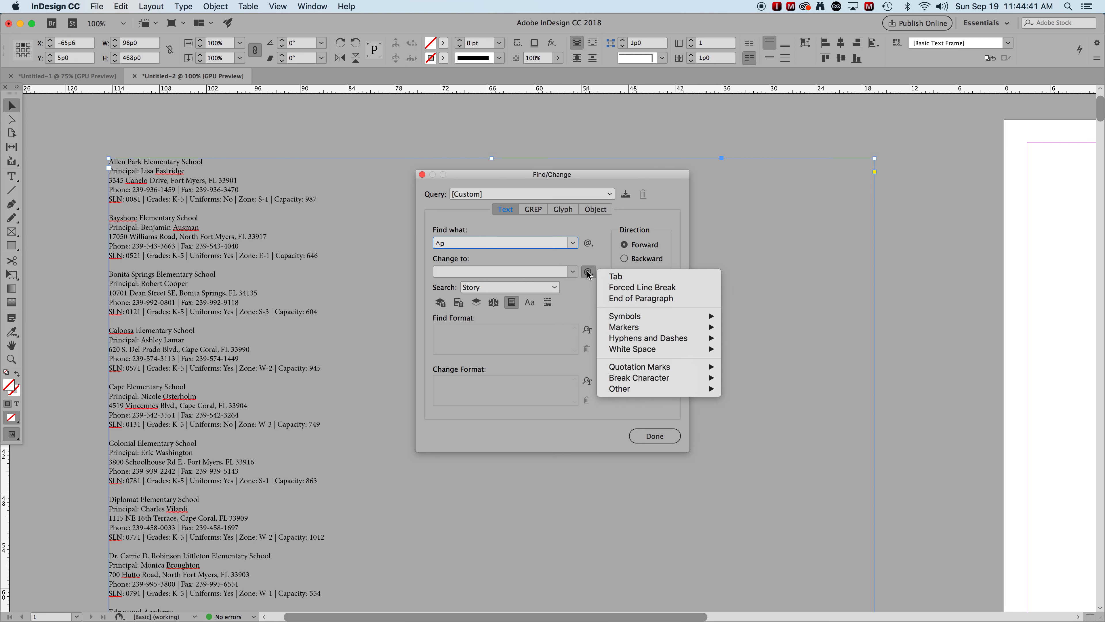
{"action": "left_click", "coordinate": [624, 280]}
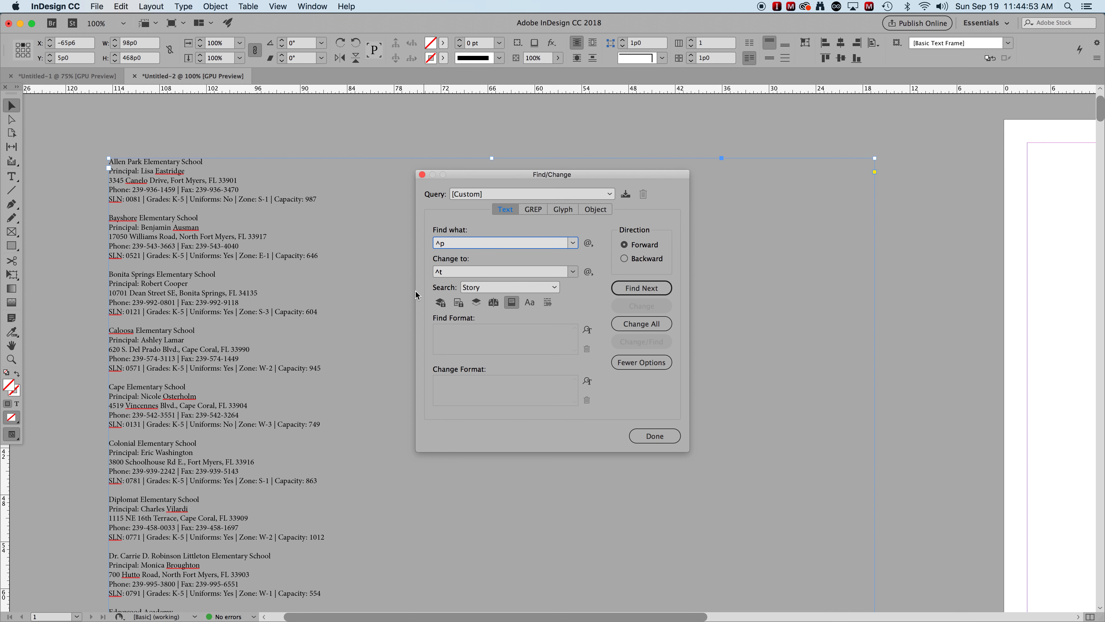
{"action": "left_click", "coordinate": [640, 289]}
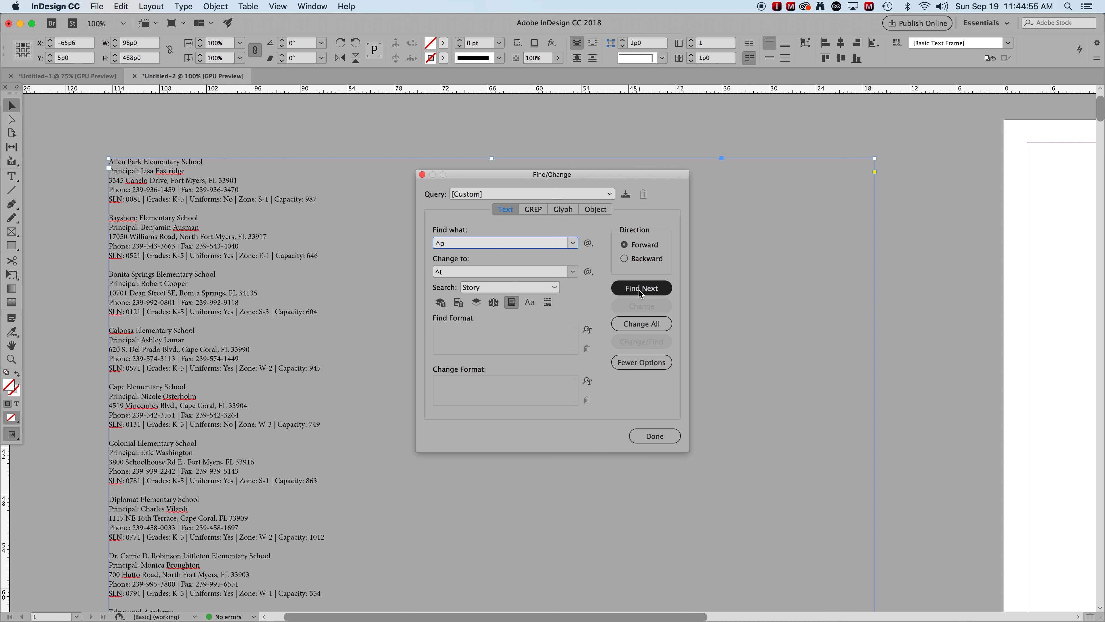
{"action": "left_click", "coordinate": [639, 328]}
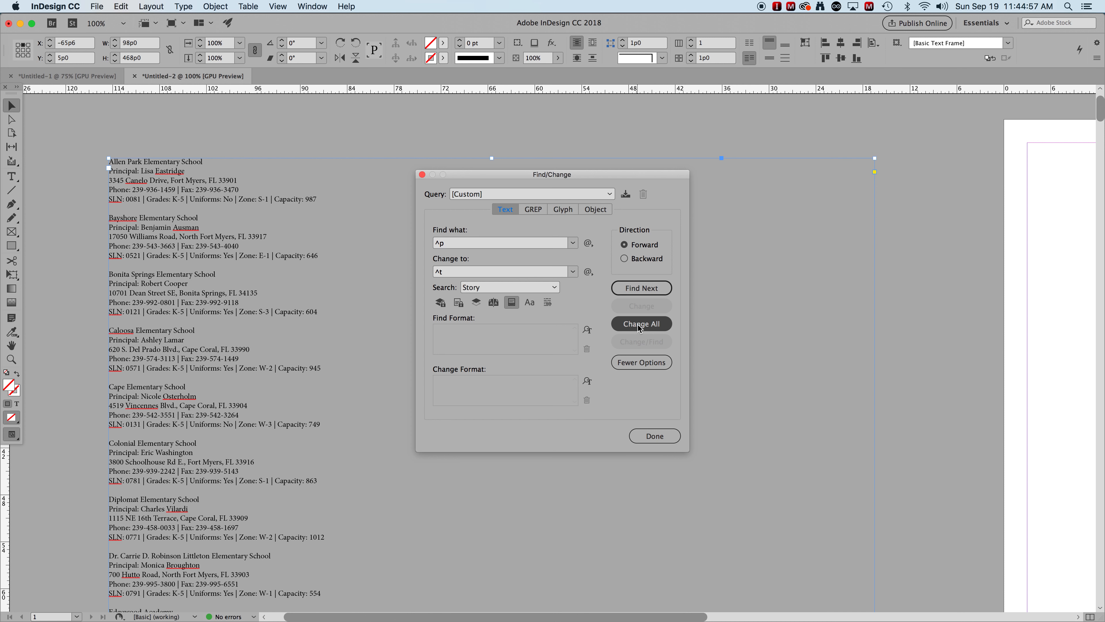
{"action": "left_click", "coordinate": [637, 326]}
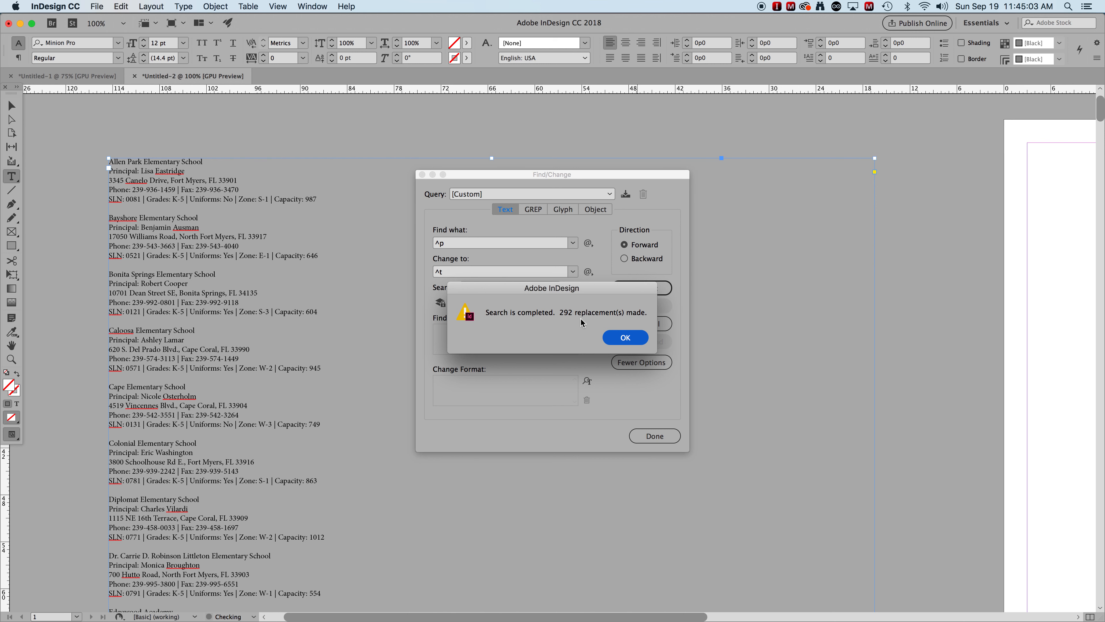
{"action": "left_click", "coordinate": [625, 338]}
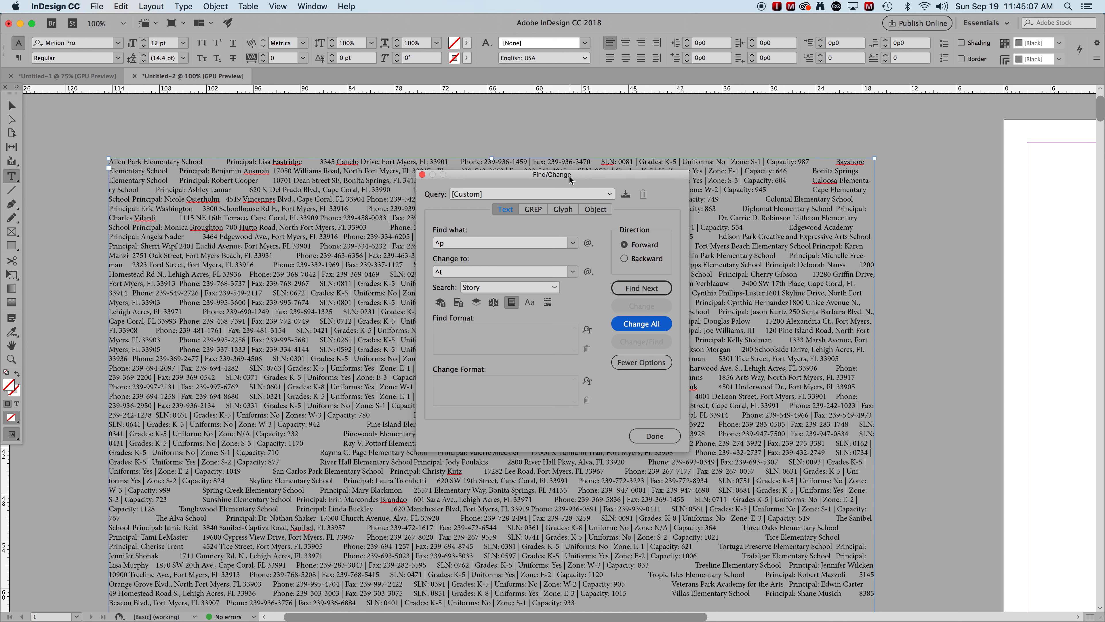
Step: Set the Find/Change search text to two consecutive tabs (^t^t)
{"action": "left_click_drag", "start_coordinate": [510, 178], "coordinate": [780, 235]}
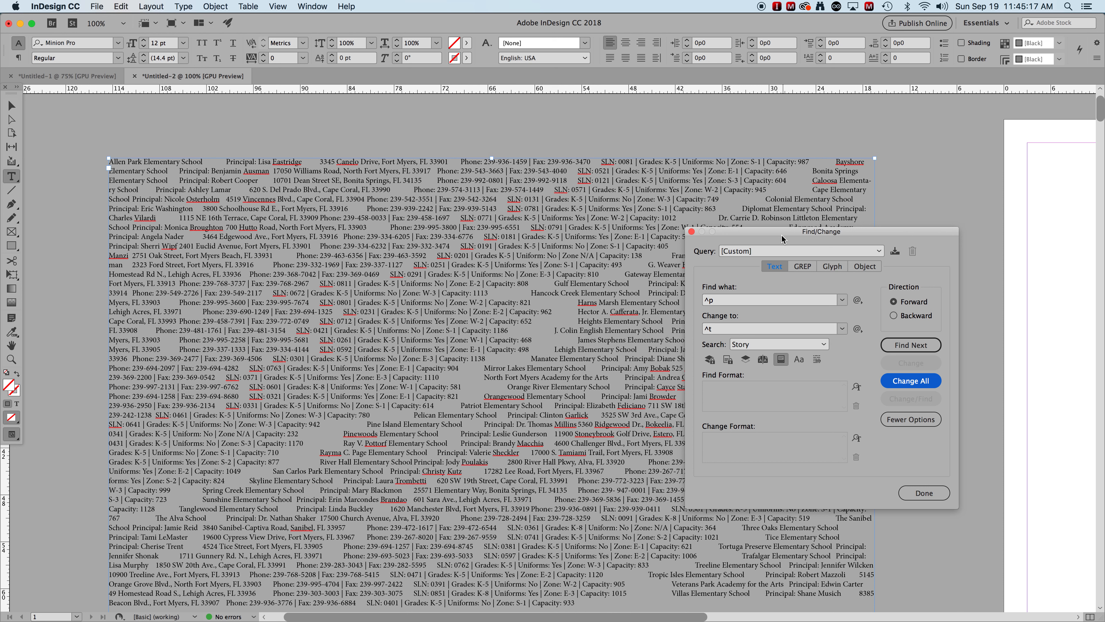
{"action": "left_click_drag", "start_coordinate": [776, 235], "coordinate": [662, 196]}
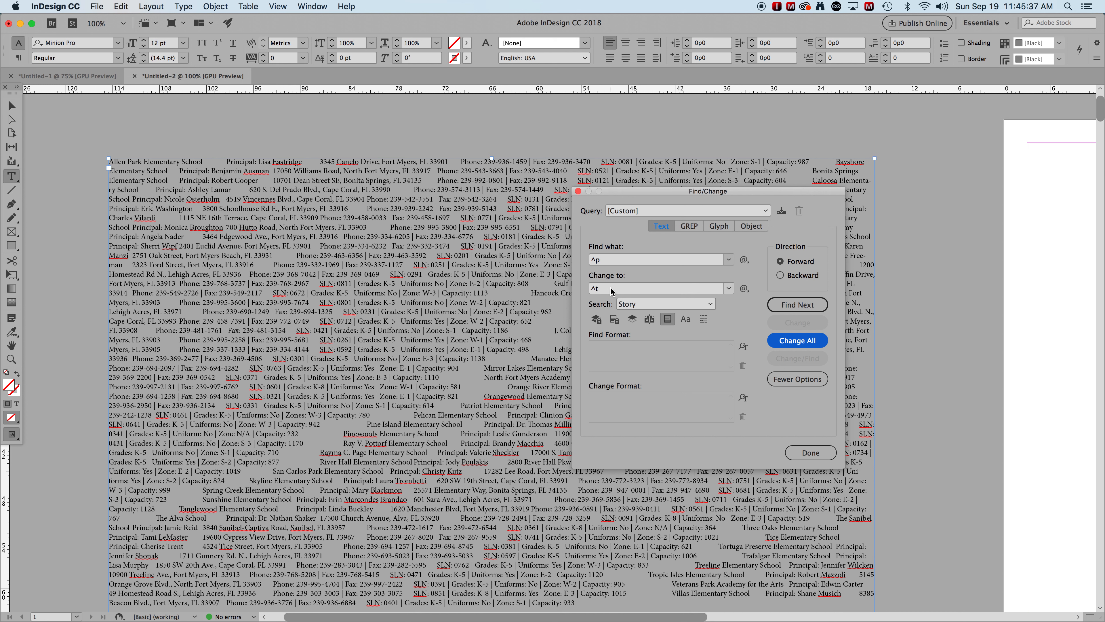
{"action": "left_click", "coordinate": [603, 259]}
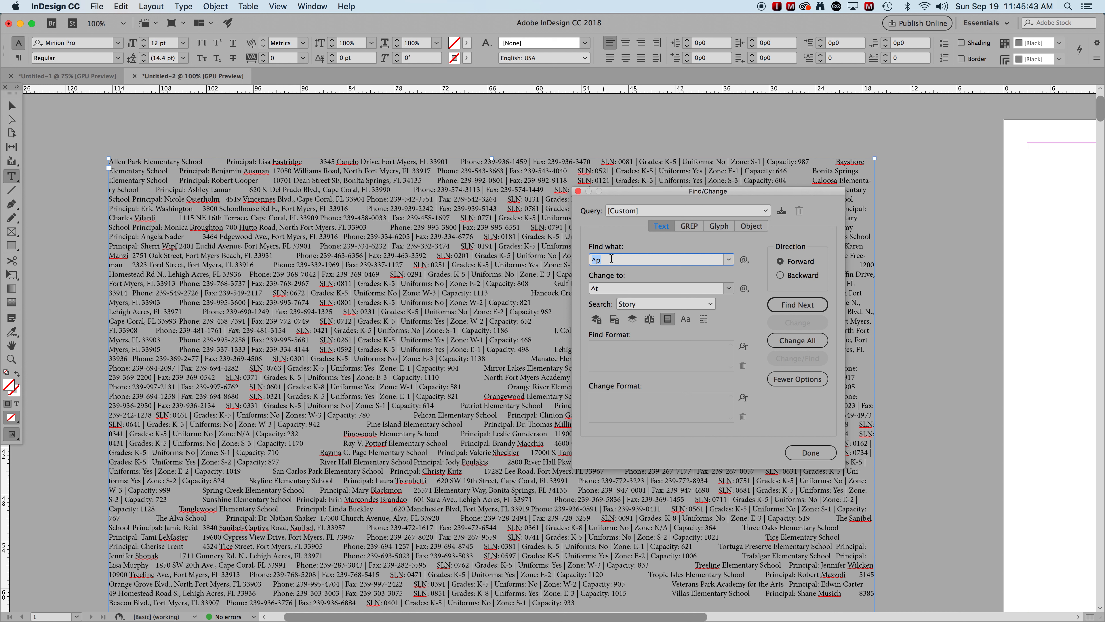
{"action": "key", "text": "BackSpace"}
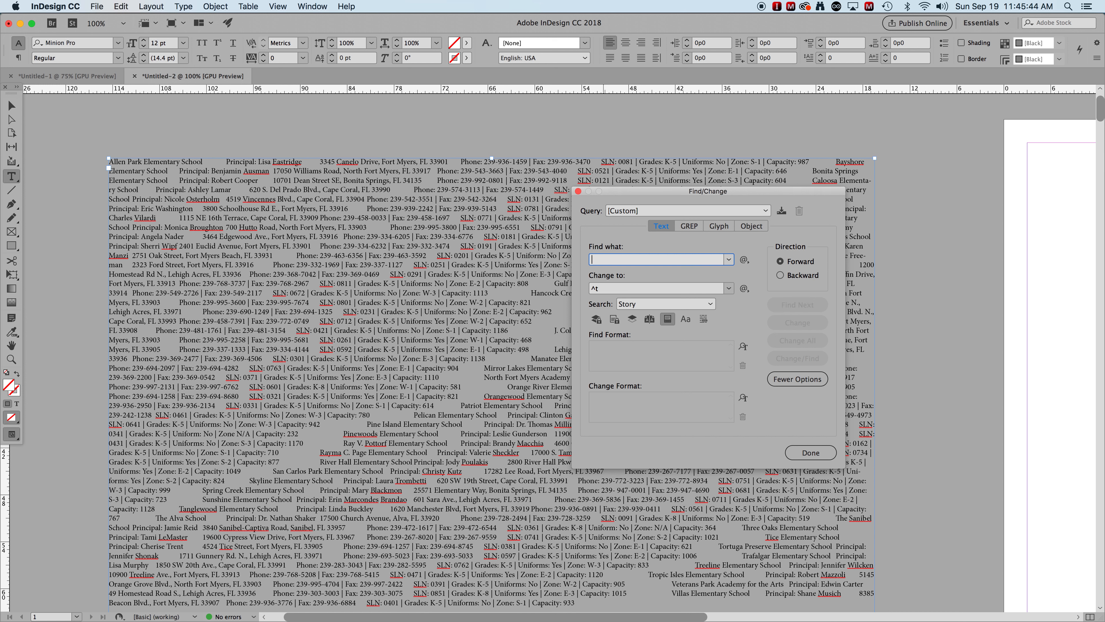
{"action": "left_click", "coordinate": [744, 260]}
{"action": "left_click", "coordinate": [771, 271]}
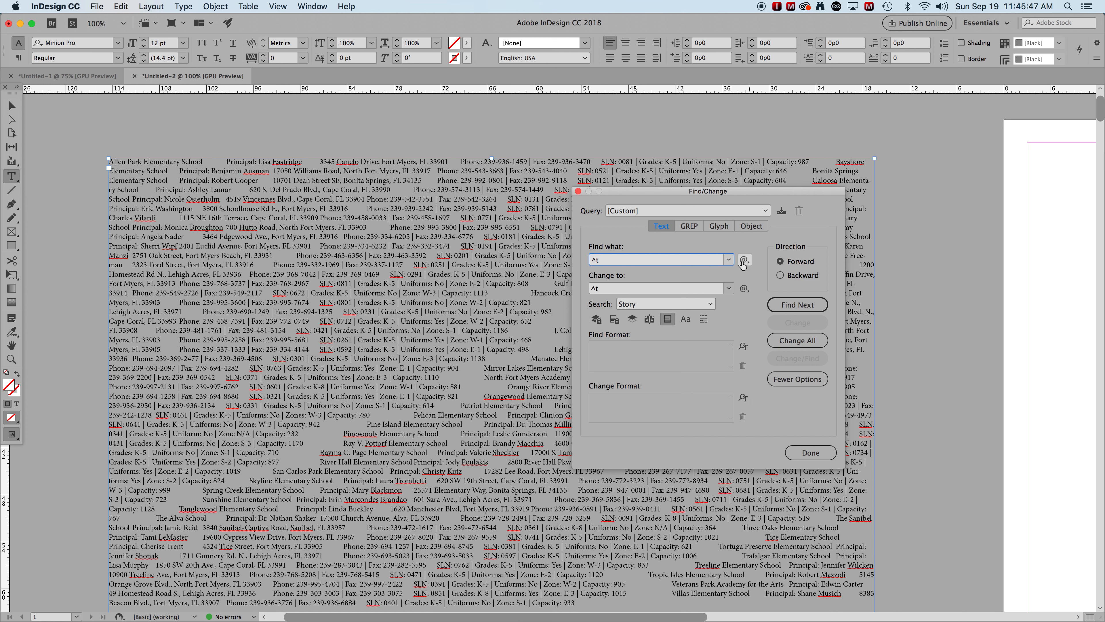
{"action": "left_click", "coordinate": [744, 260]}
{"action": "left_click", "coordinate": [770, 267]}
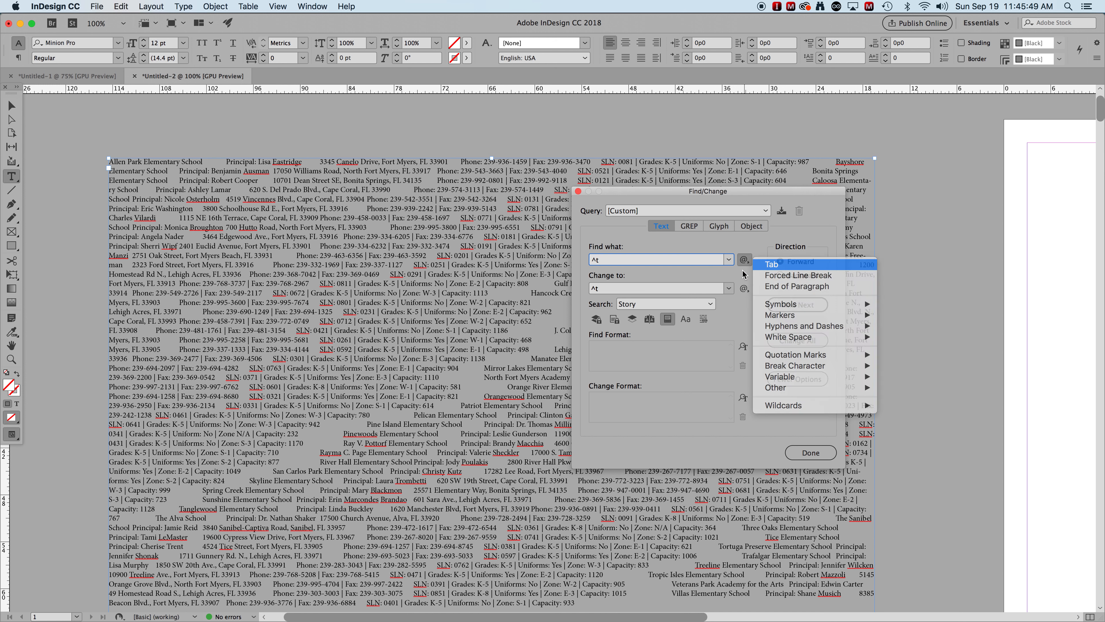
Step: Replace every double tab in the story with an end of paragraph (^p) and close Find/Change
{"action": "left_click", "coordinate": [669, 287]}
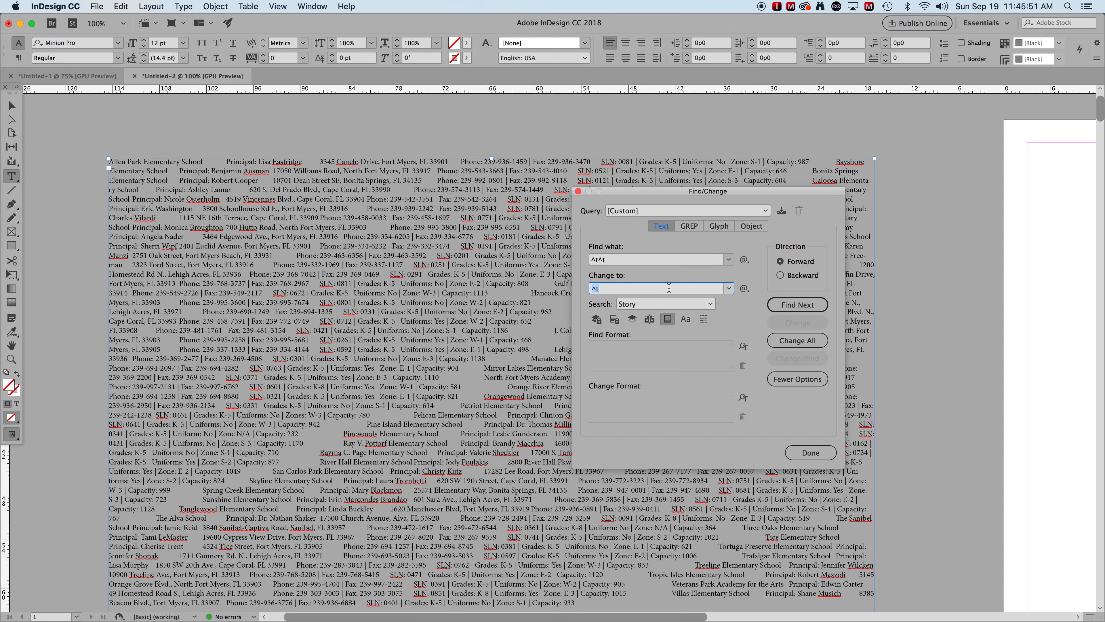
{"action": "left_click", "coordinate": [743, 288]}
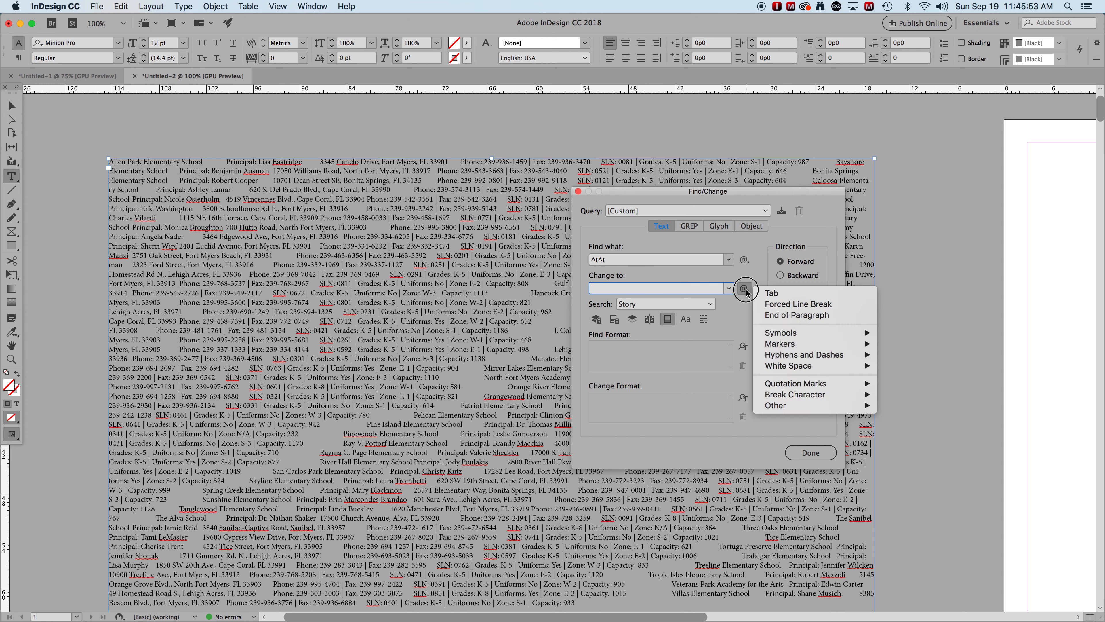
{"action": "left_click", "coordinate": [771, 315]}
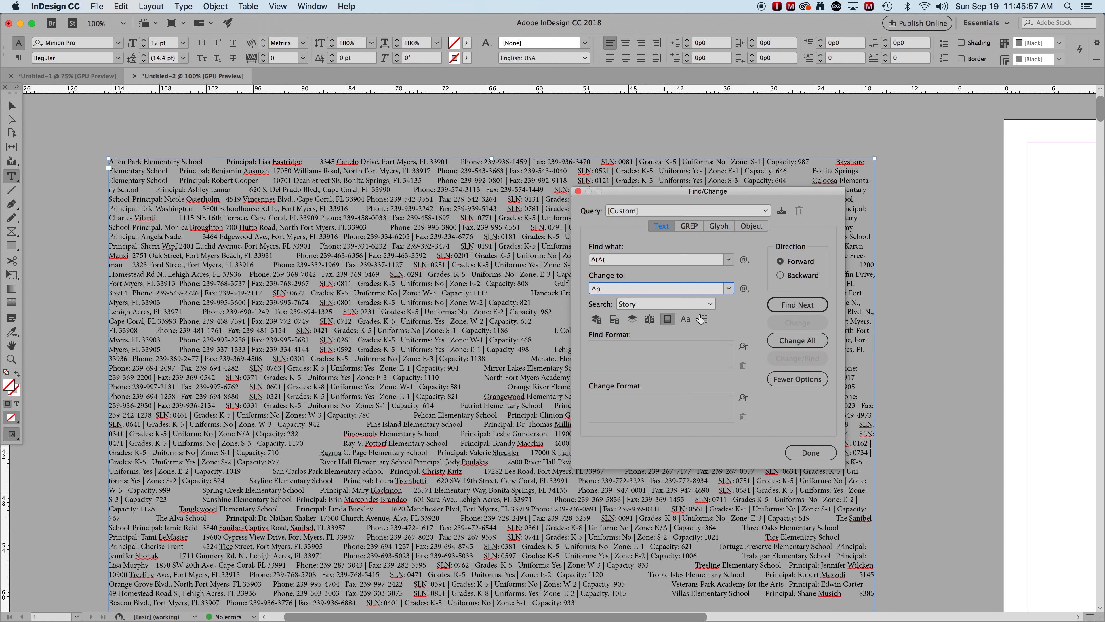
{"action": "left_click", "coordinate": [797, 339]}
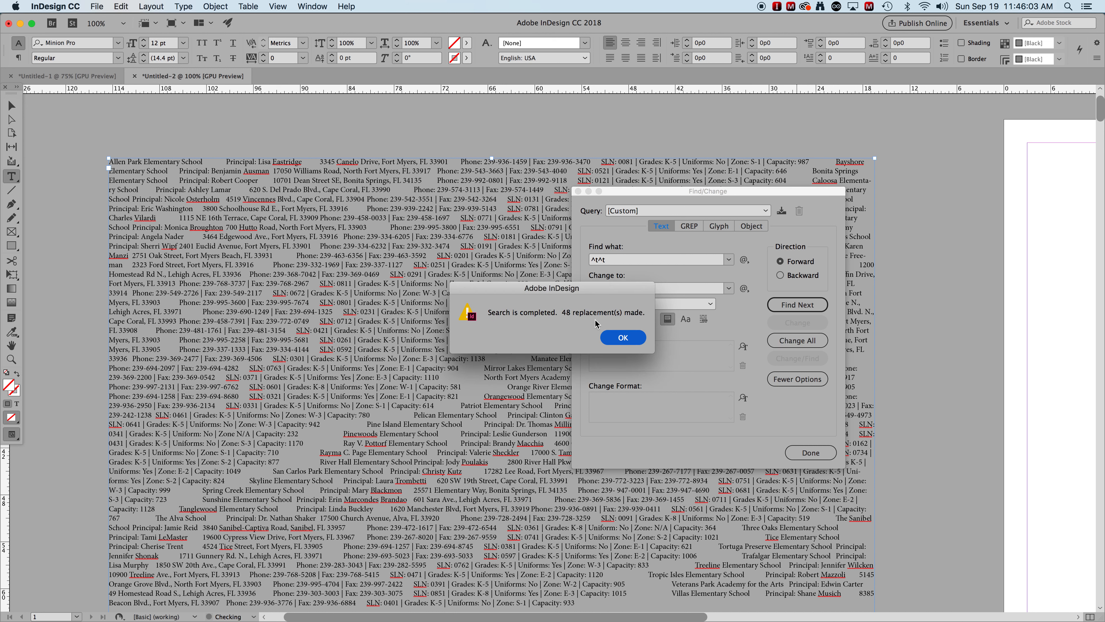
{"action": "left_click", "coordinate": [623, 338]}
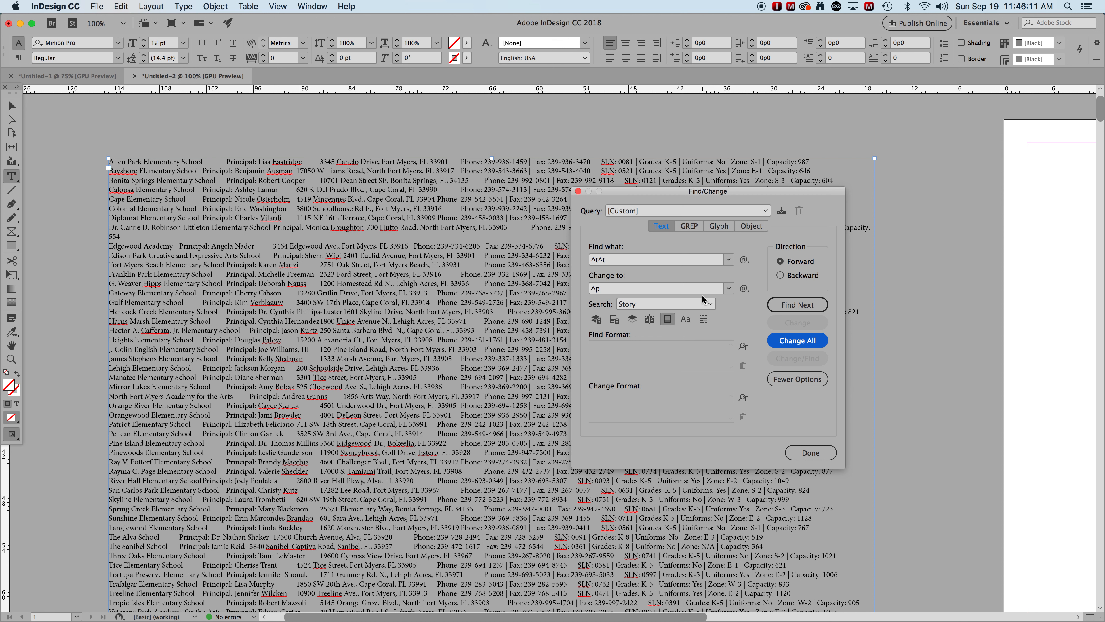
{"action": "left_click", "coordinate": [813, 453]}
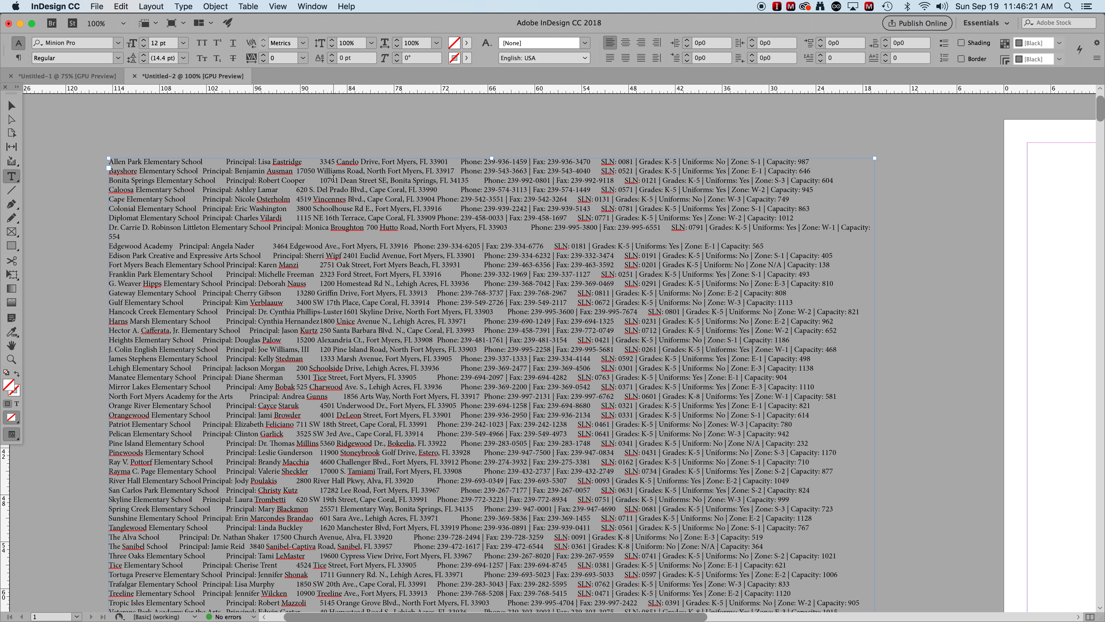
Step: Add left tab stops to all the school text at 21p5, about 35p0 and 56p3
{"action": "double_click", "coordinate": [279, 208]}
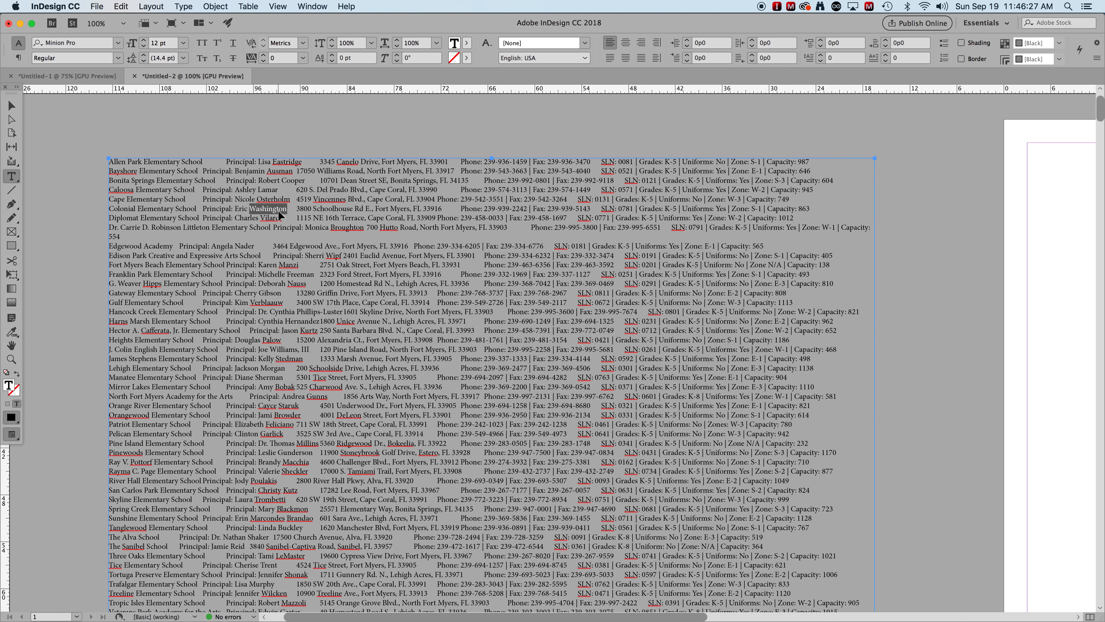
{"action": "key", "text": "super+a"}
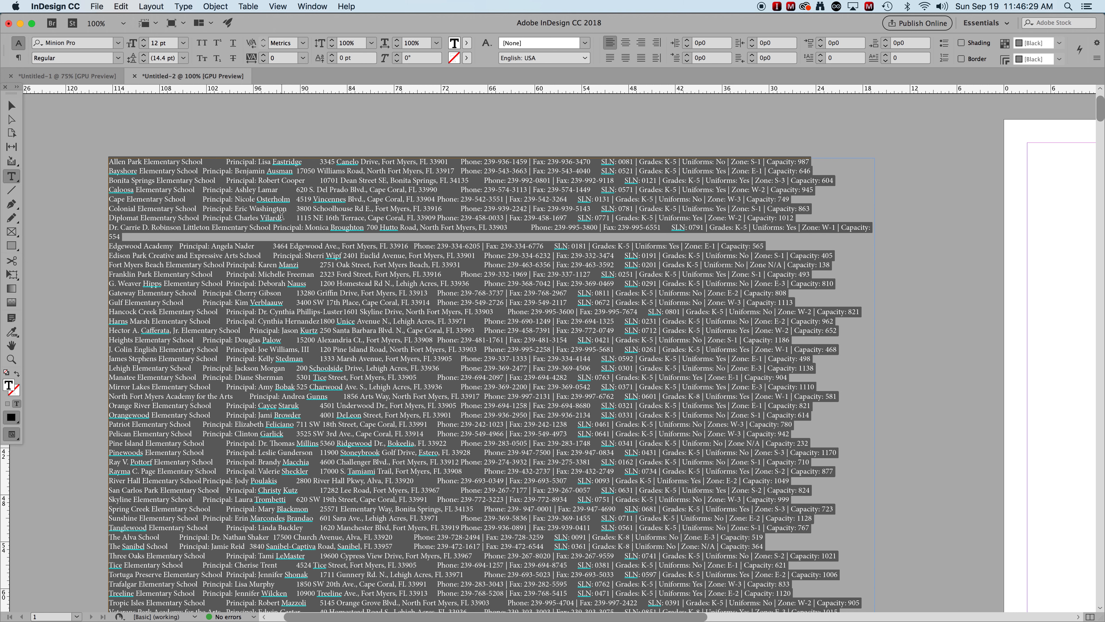
{"action": "key", "text": "shift+super+t"}
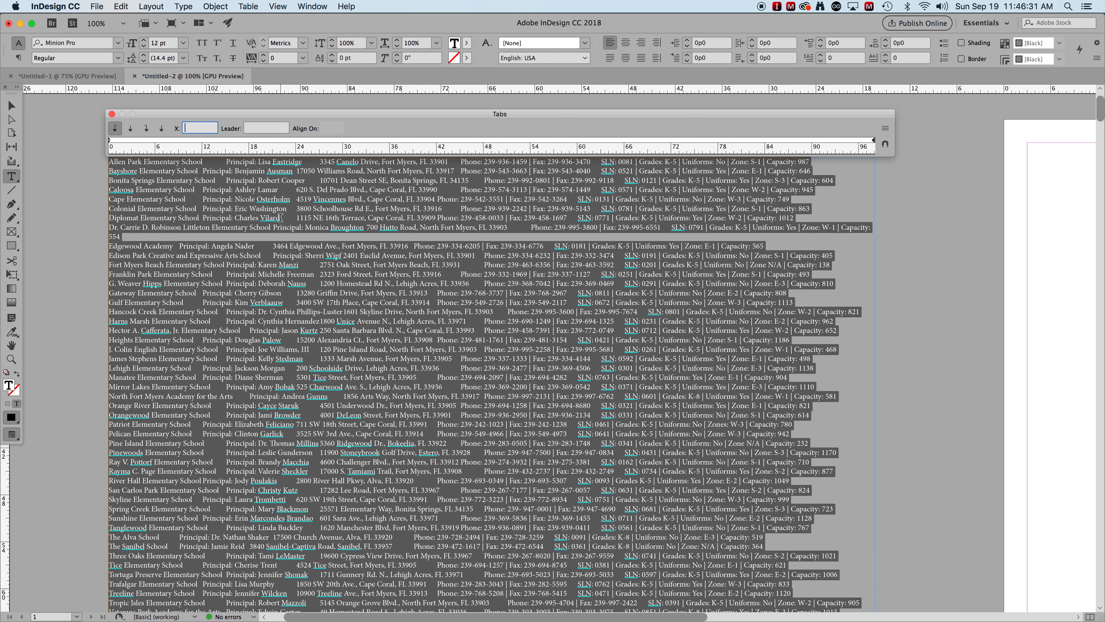
{"action": "left_click", "coordinate": [251, 145]}
{"action": "left_click", "coordinate": [277, 146]}
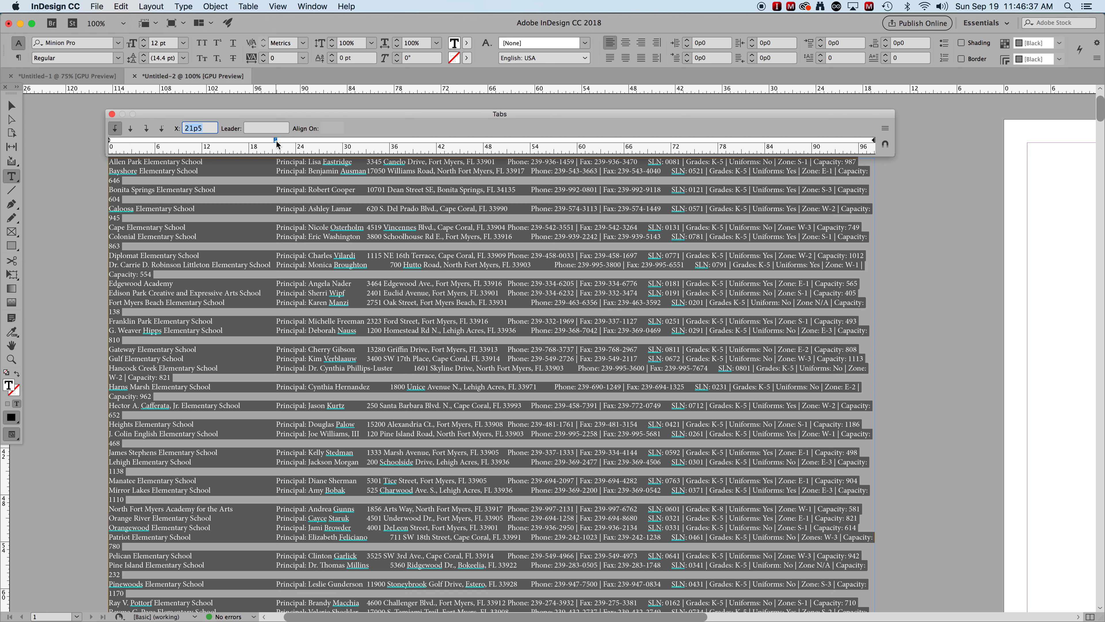
{"action": "left_click", "coordinate": [382, 140]}
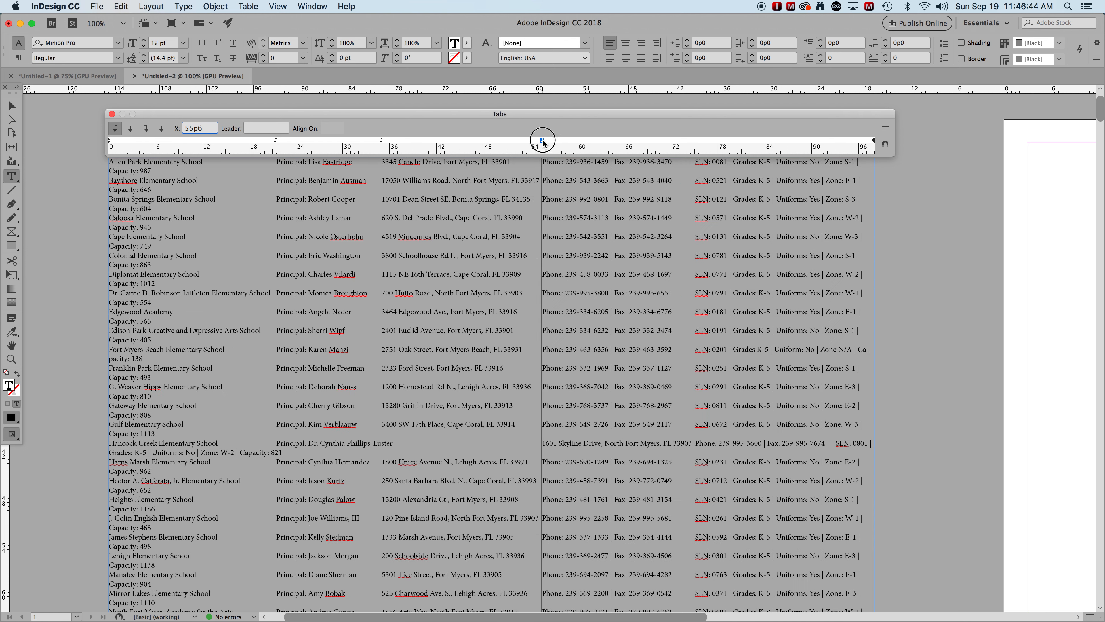
{"action": "left_click_drag", "start_coordinate": [541, 140], "coordinate": [548, 142]}
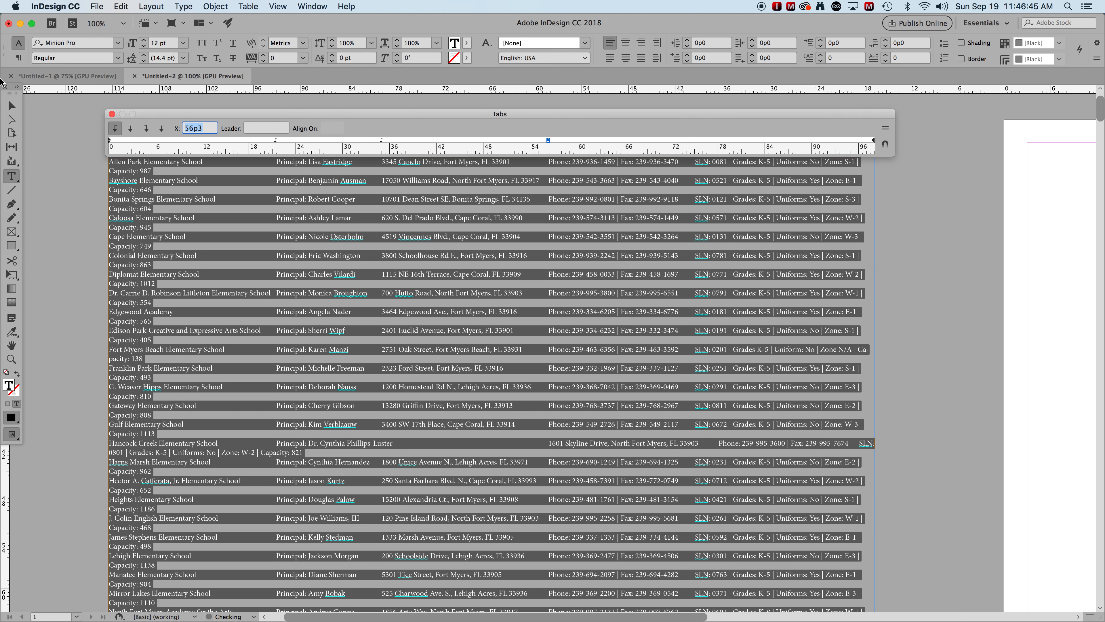
Step: Close the Tabs panel and enlarge the text frame to about 141p6 wide and 470p0 tall
{"action": "left_click", "coordinate": [11, 105]}
{"action": "left_click", "coordinate": [82, 289]}
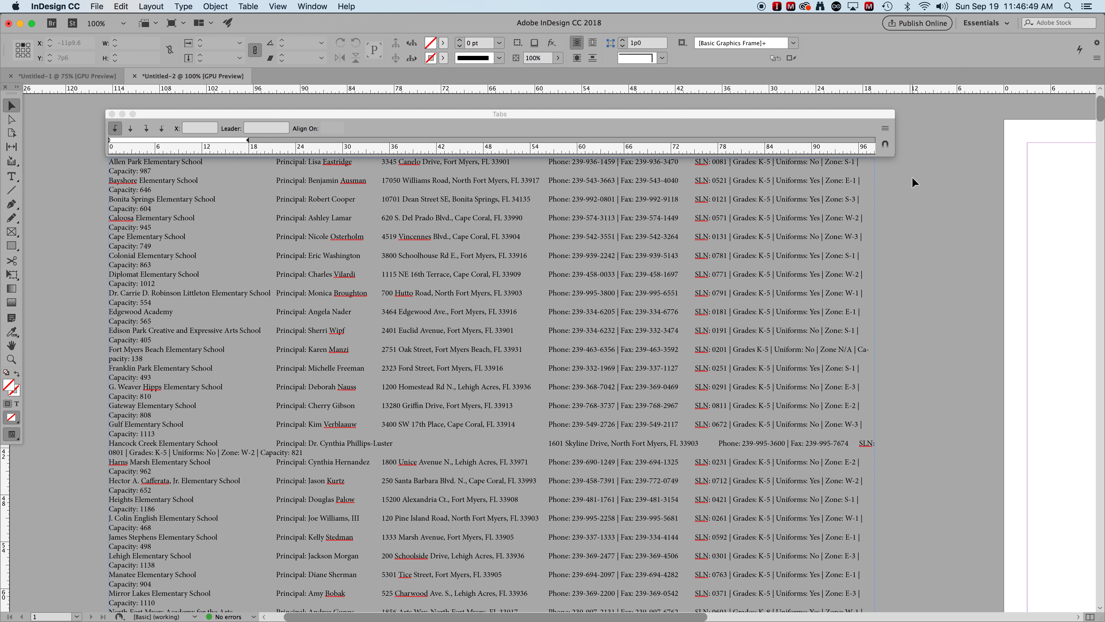
{"action": "key", "text": "super+shift+t"}
{"action": "left_click", "coordinate": [866, 188]}
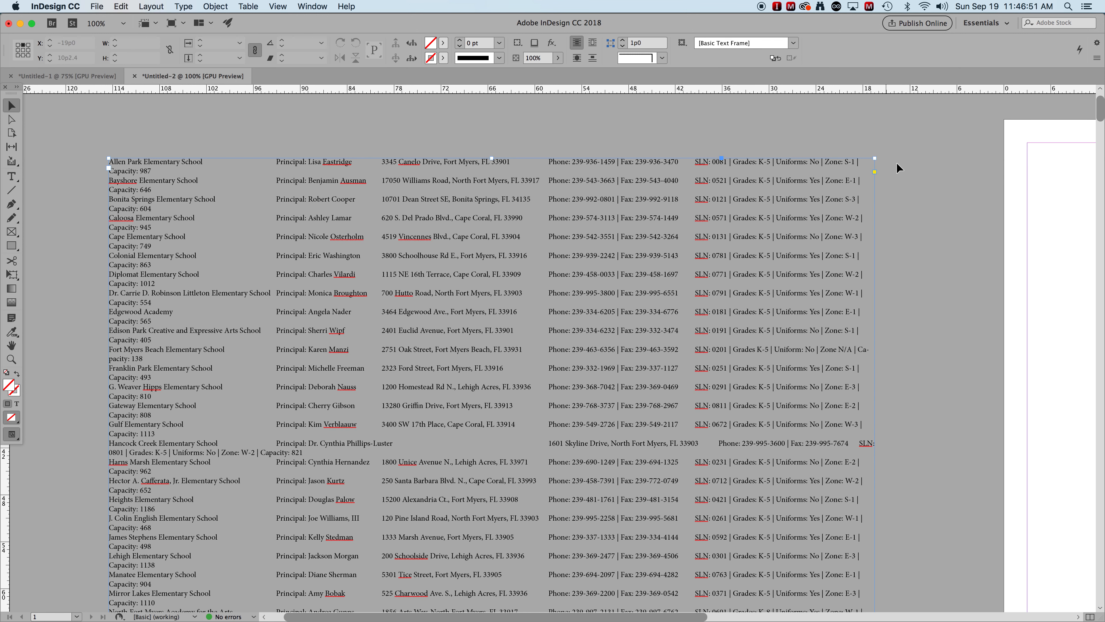
{"action": "left_click_drag", "start_coordinate": [877, 157], "coordinate": [1028, 142]}
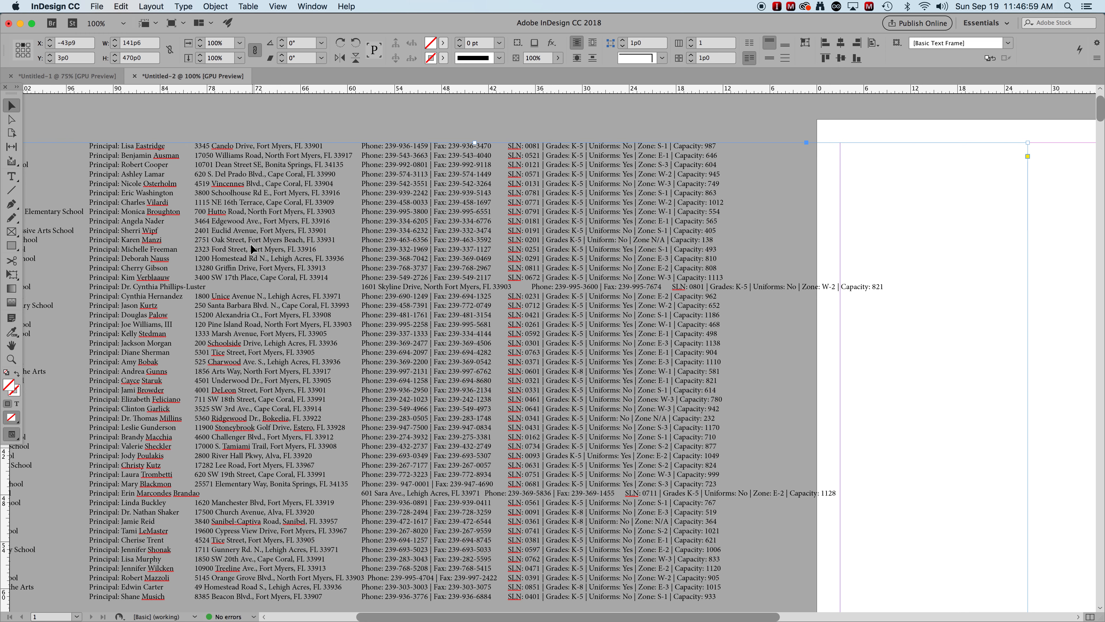
Step: Adjust the tab stops for the whole list, setting addresses at about 37p4, phone numbers at about 60p6 and SLN details at 80p3
{"action": "scroll", "coordinate": [274, 227], "scroll_direction": "left", "scroll_amount": 5}
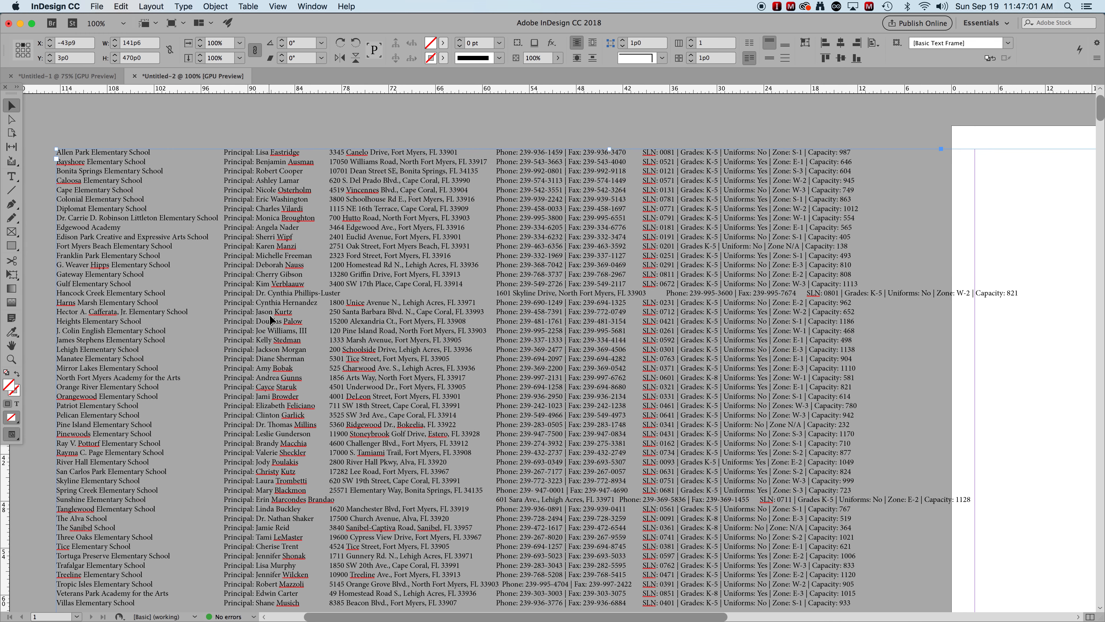
{"action": "double_click", "coordinate": [340, 276]}
{"action": "key", "text": "super+a"}
{"action": "key", "text": "super+c"}
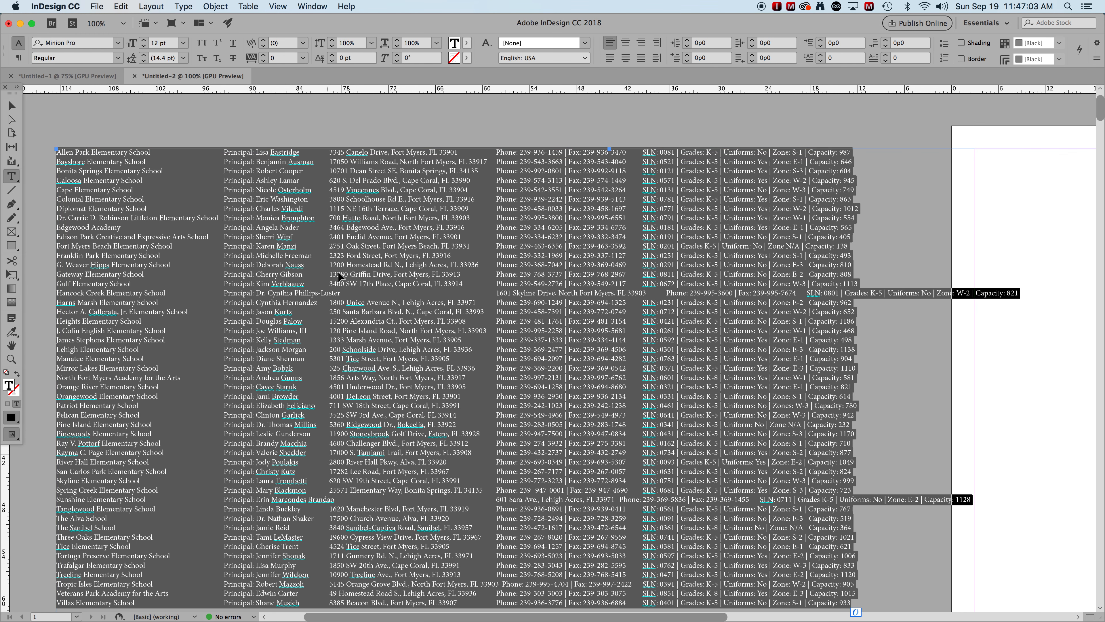
{"action": "key", "text": "super+shift+t"}
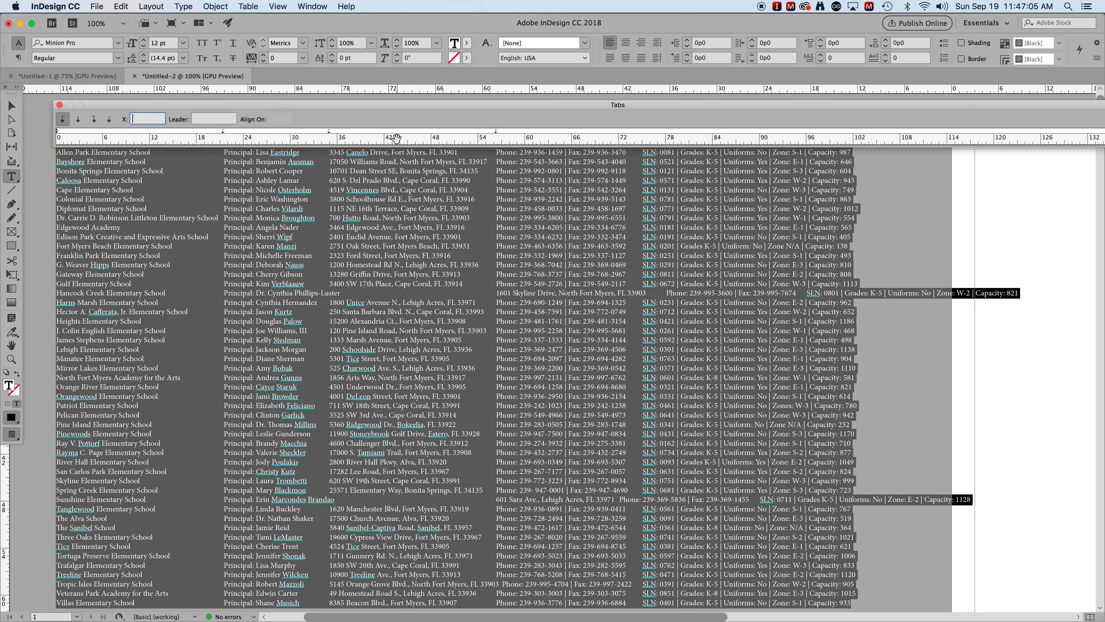
{"action": "left_click_drag", "start_coordinate": [329, 132], "coordinate": [347, 130]}
{"action": "left_click_drag", "start_coordinate": [563, 130], "coordinate": [529, 129]}
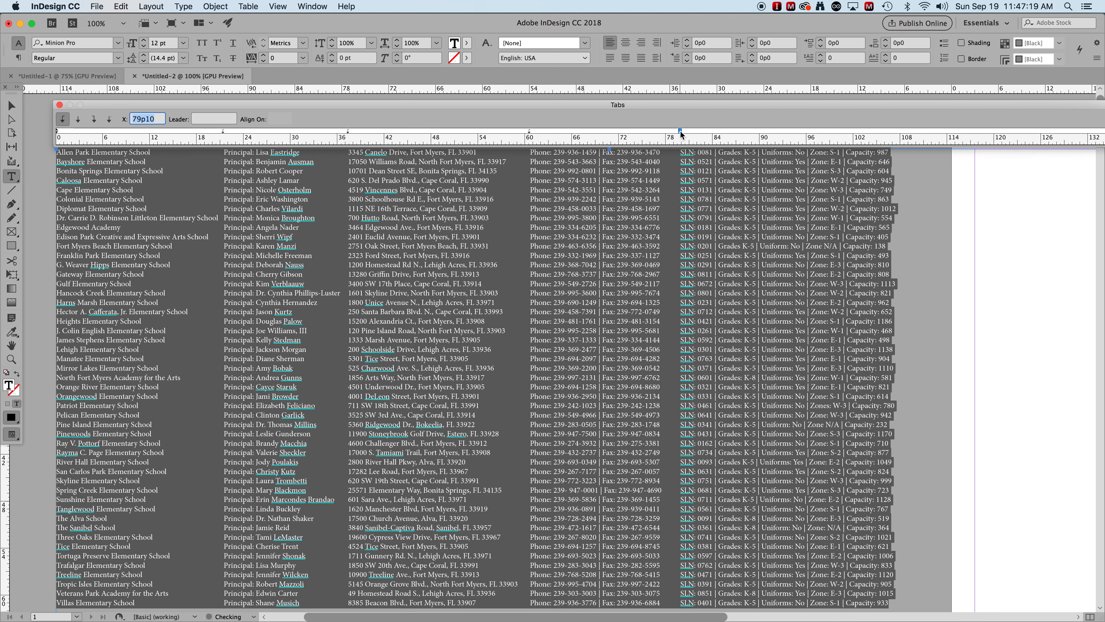
{"action": "left_click_drag", "start_coordinate": [681, 131], "coordinate": [683, 131]}
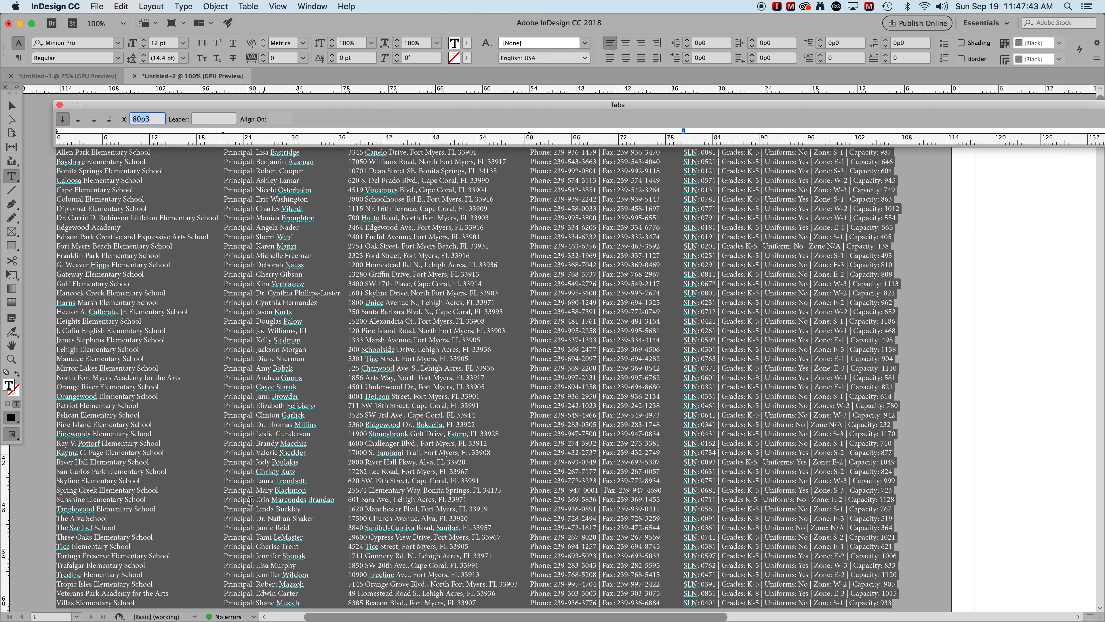
Step: Switch to Microsoft Excel, add a new worksheet after Sheet3, and clear the stray 80p3 pasted into cell A1
{"action": "mouse_move", "coordinate": [261, 618]}
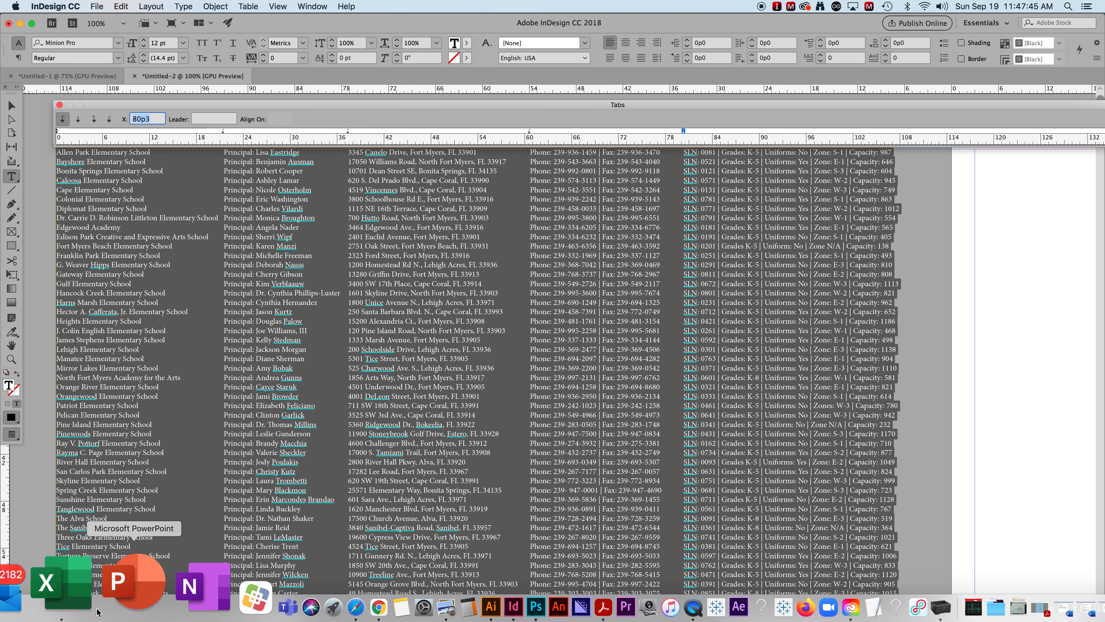
{"action": "left_click", "coordinate": [92, 596]}
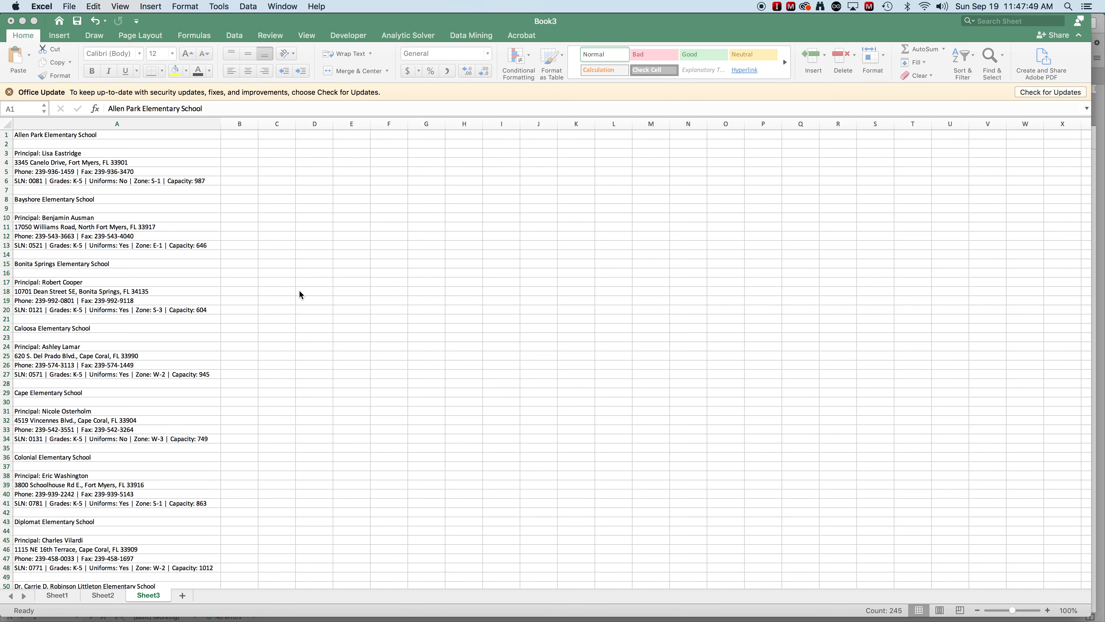
{"action": "left_click", "coordinate": [185, 596]}
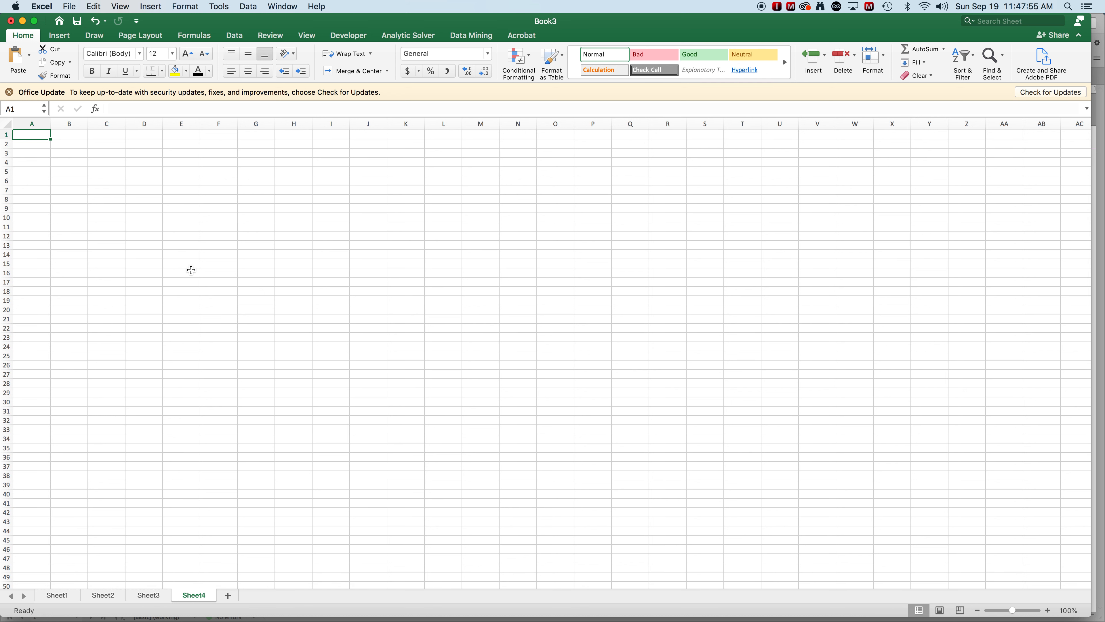
{"action": "type", "text": "80p3"}
{"action": "key", "text": "BackSpace"}
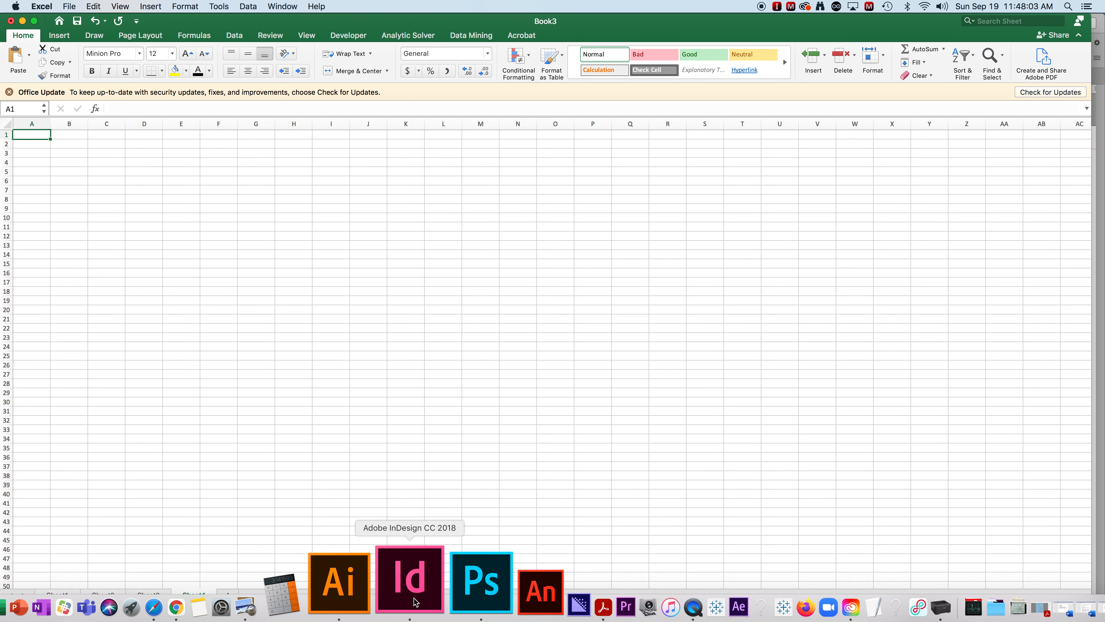
Step: Switch back to Adobe InDesign, select the whole school list, and undo its accidental replacement with 80p3
{"action": "left_click", "coordinate": [416, 602]}
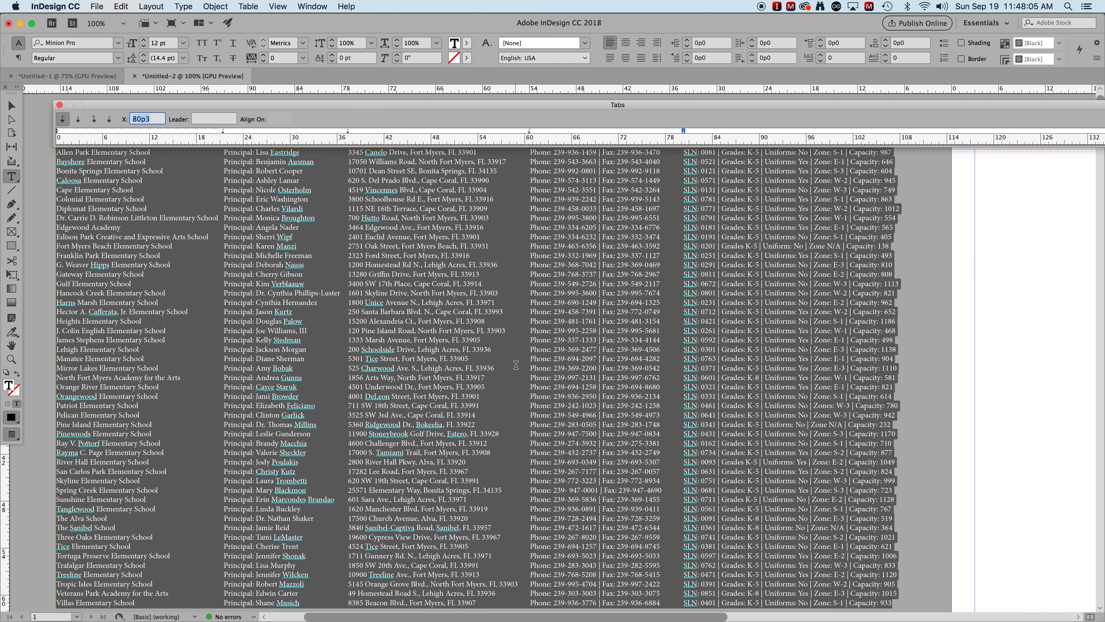
{"action": "mouse_move", "coordinate": [310, 614]}
{"action": "left_click", "coordinate": [130, 165]}
{"action": "key", "text": "super+a"}
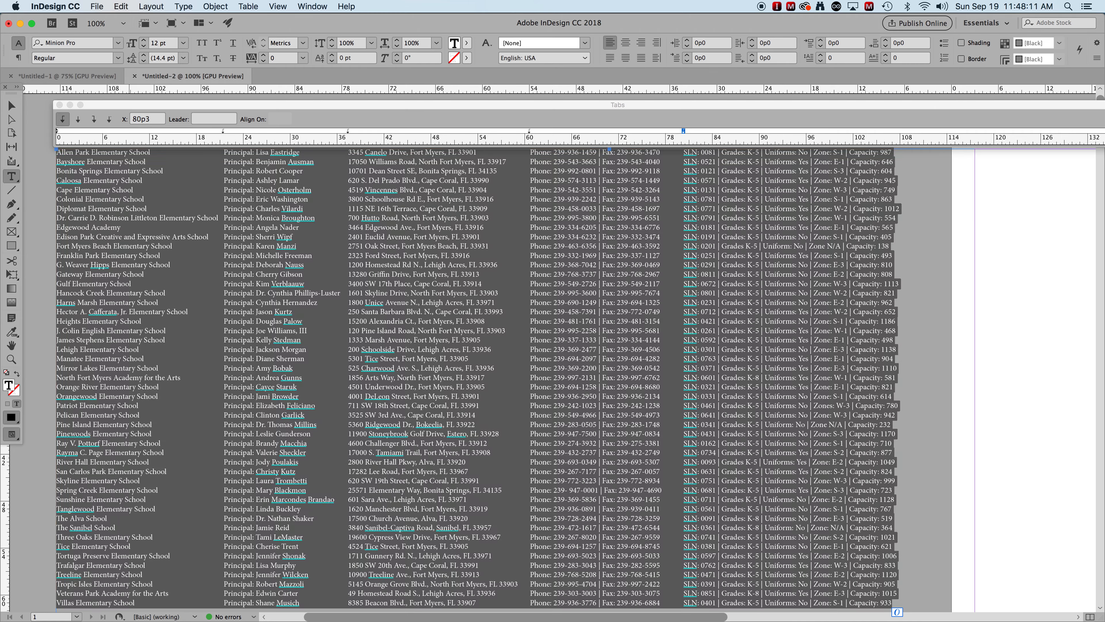
{"action": "type", "text": "80p3"}
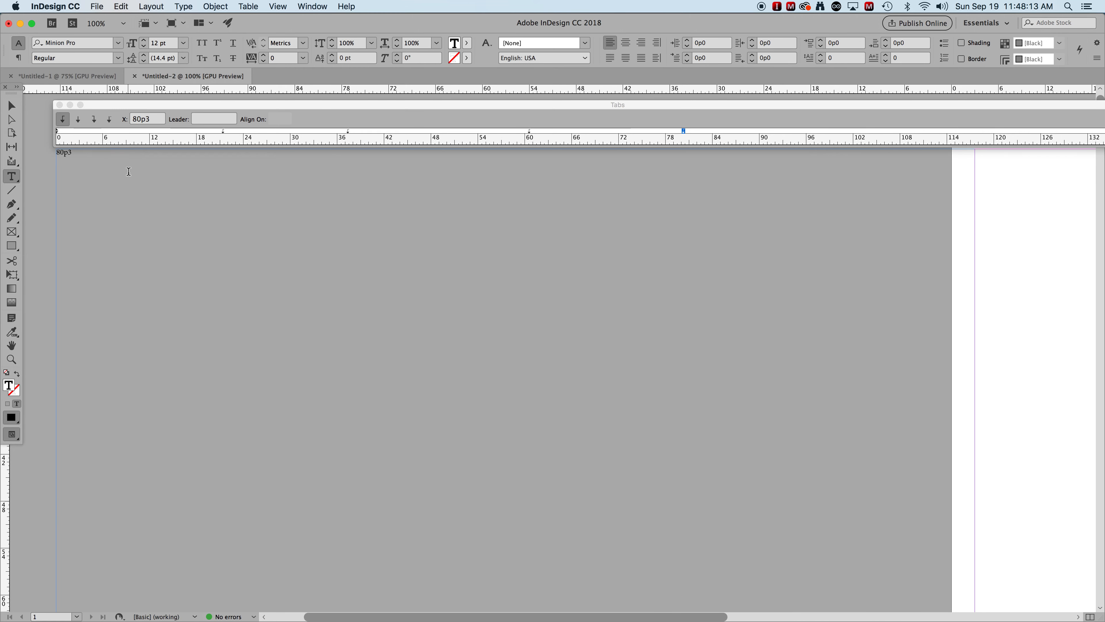
{"action": "key", "text": "super+z"}
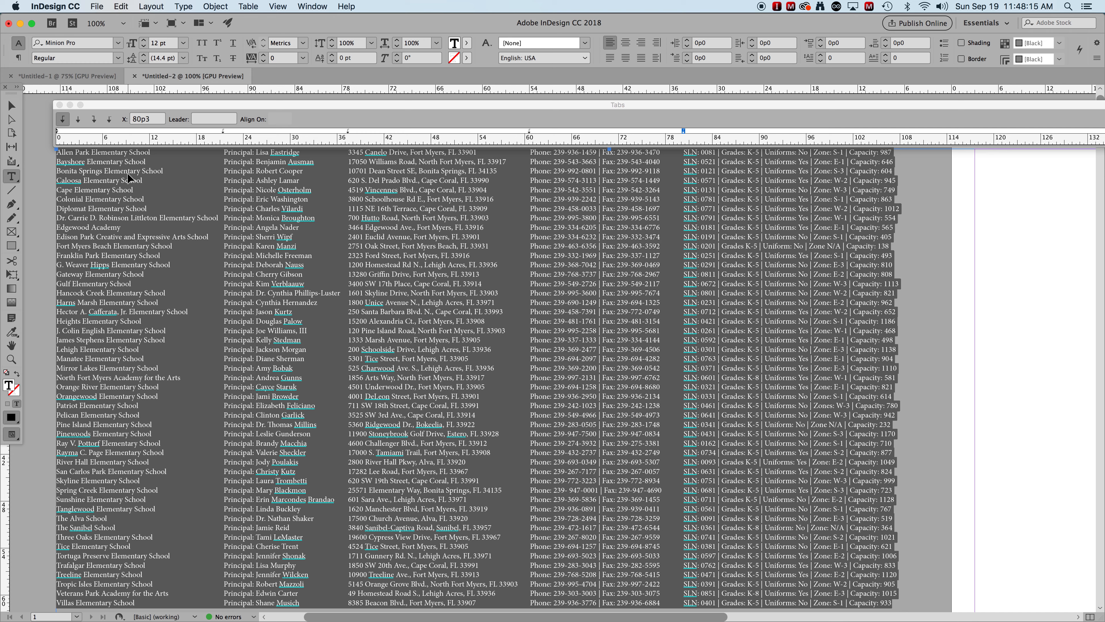
{"action": "mouse_move", "coordinate": [52, 609]}
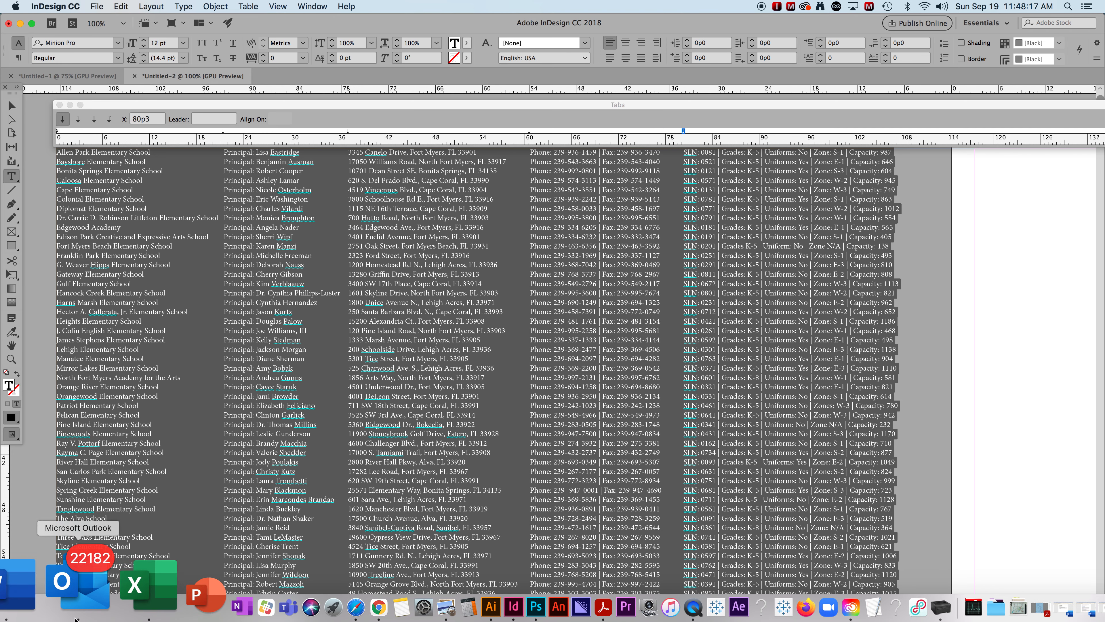
Step: Switch to Microsoft Excel and paste the copied school list at cell A1 of Sheet4 using Paste Special as Text
{"action": "left_click", "coordinate": [96, 598]}
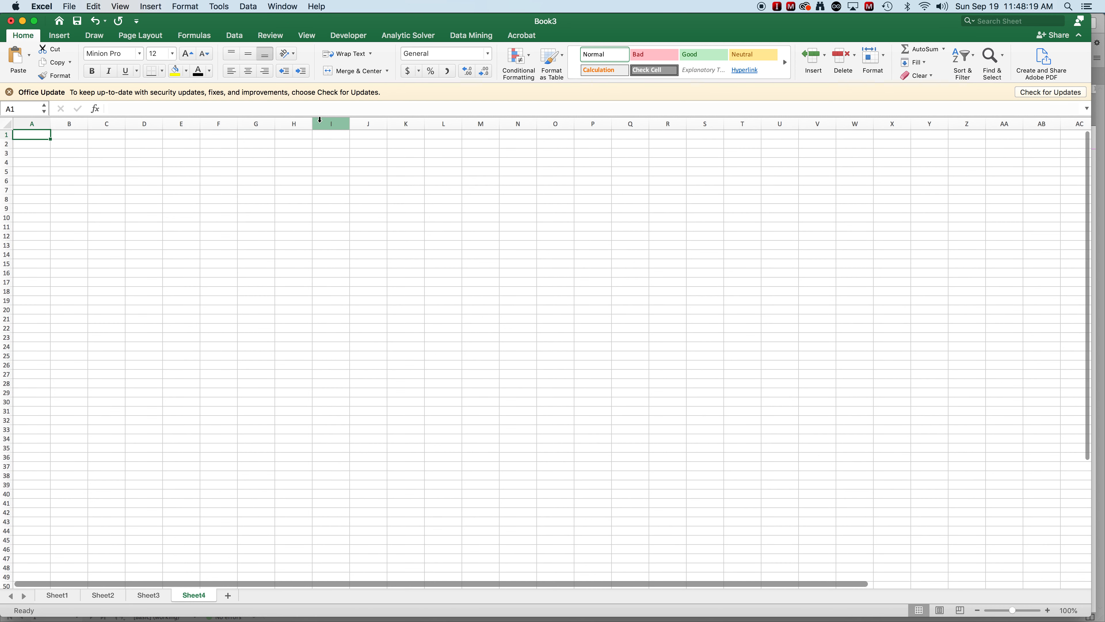
{"action": "key", "text": "super+v"}
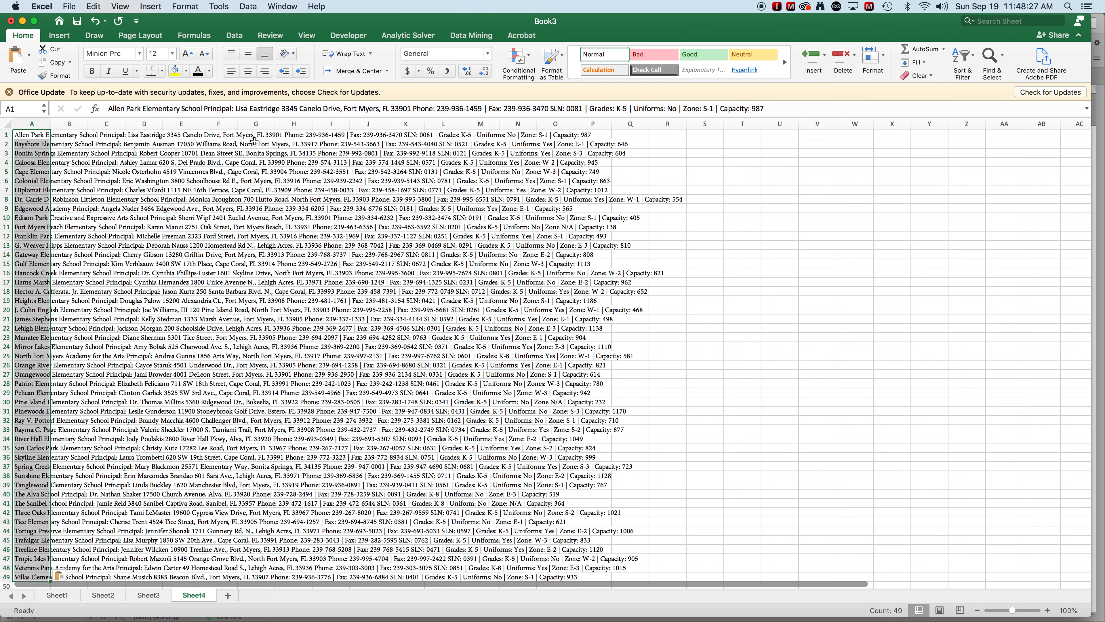
{"action": "key", "text": "super+z"}
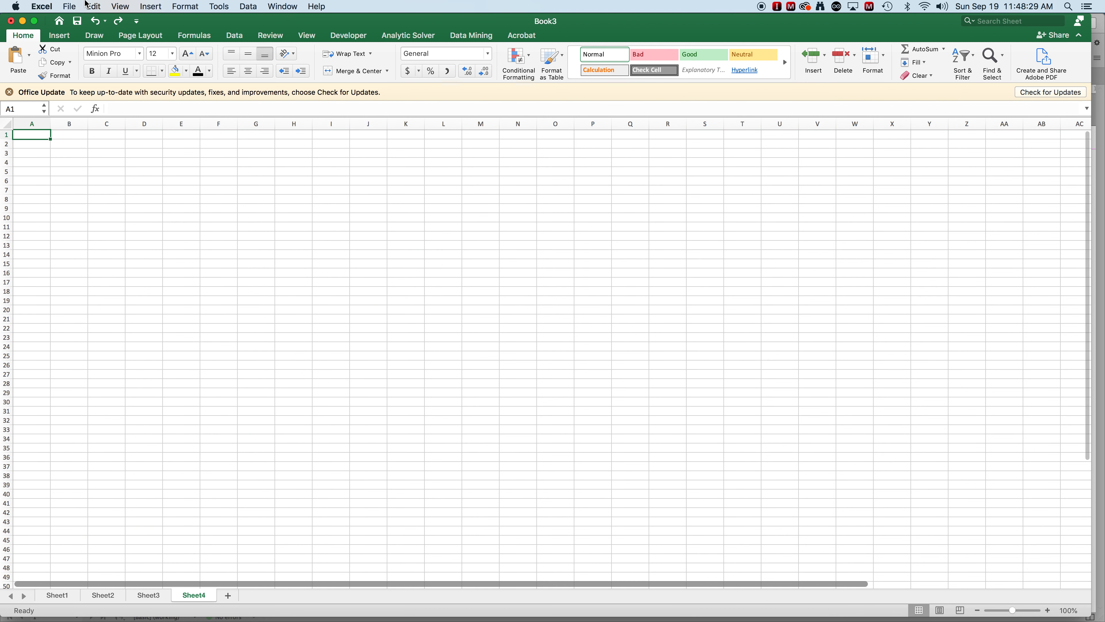
{"action": "left_click", "coordinate": [95, 6]}
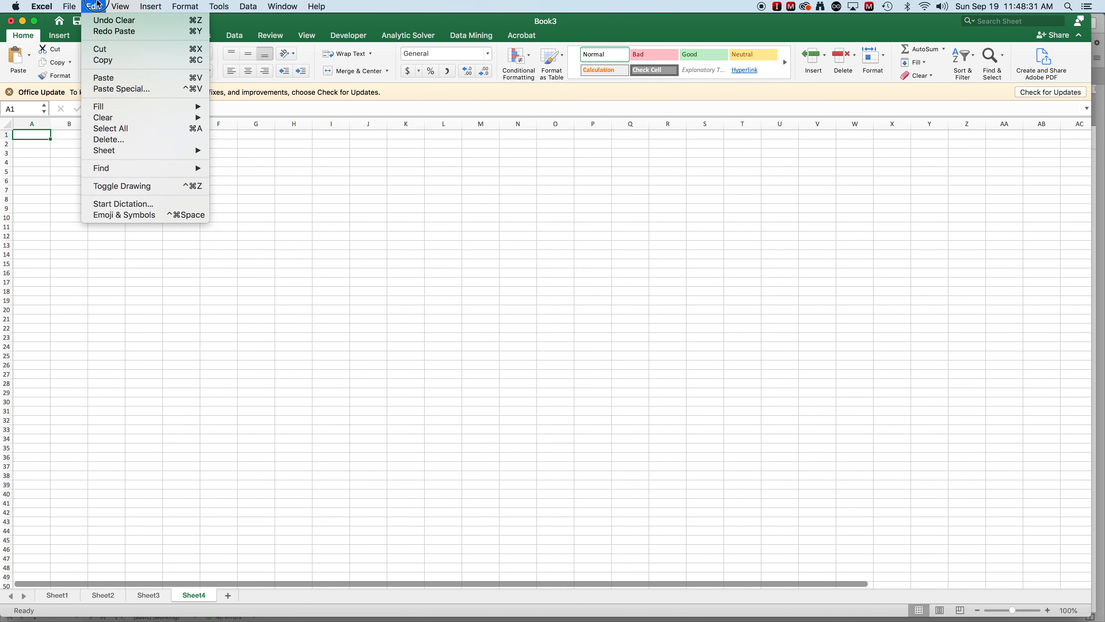
{"action": "left_click", "coordinate": [113, 90]}
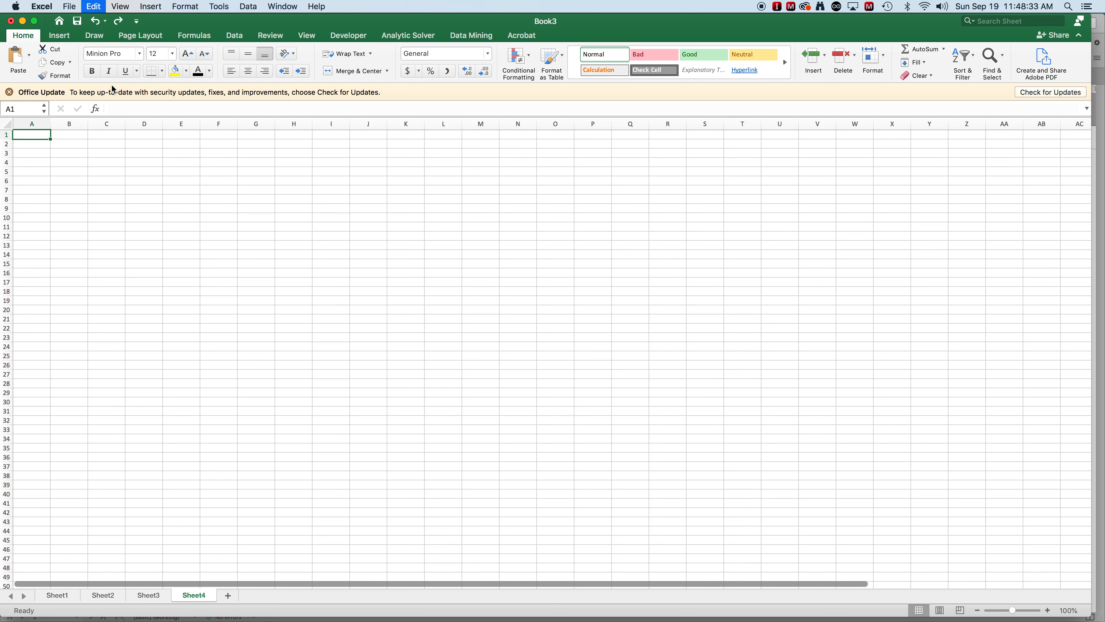
{"action": "left_click", "coordinate": [418, 200]}
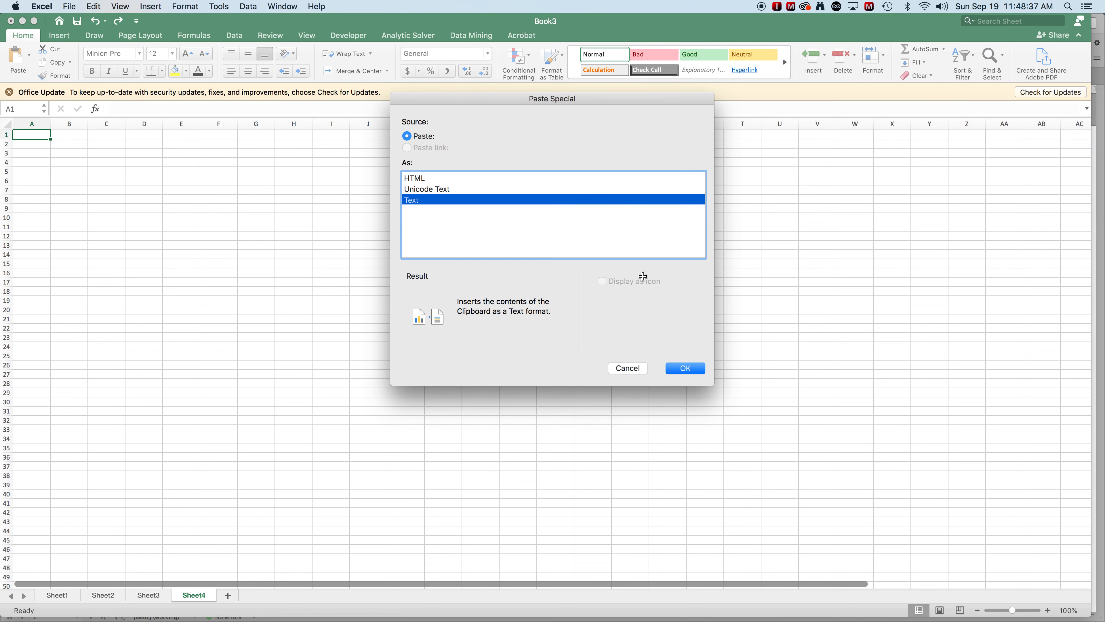
{"action": "left_click", "coordinate": [690, 367]}
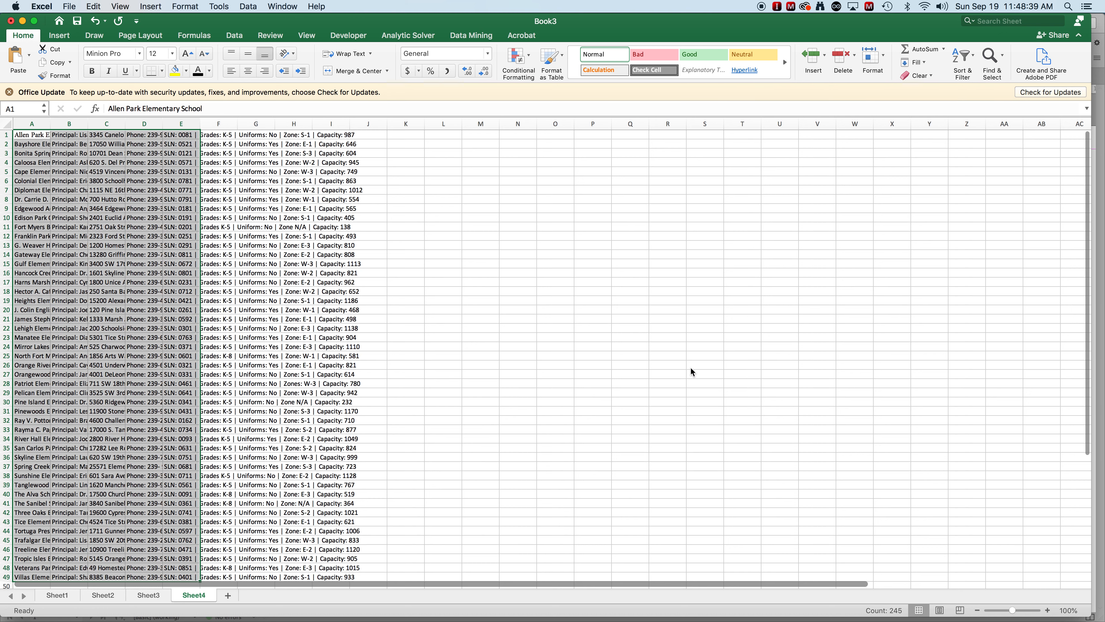
Step: Select columns A through I and auto-fit their widths to the pasted school data
{"action": "left_click_drag", "start_coordinate": [29, 124], "coordinate": [345, 125]}
{"action": "double_click", "coordinate": [349, 124]}
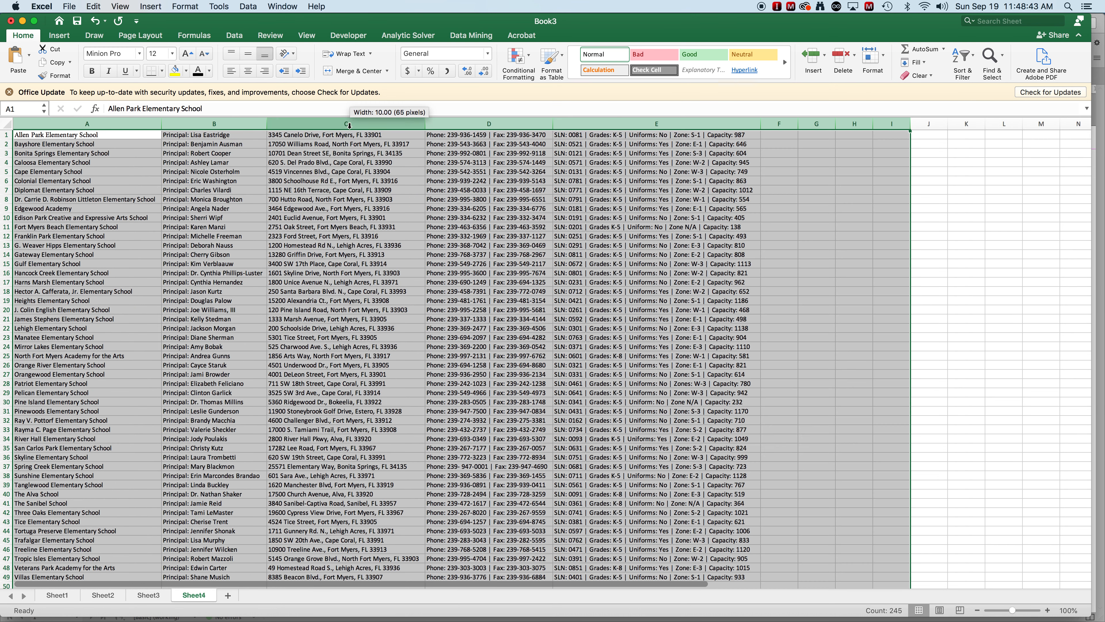